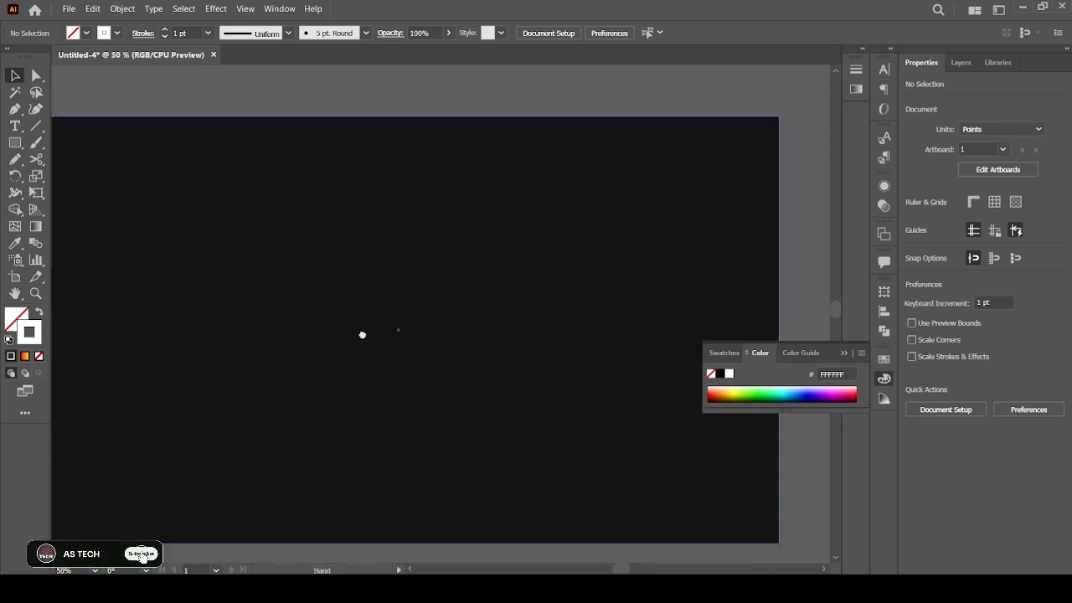
Step: Draw a straight vertical line about 544 pt tall in the left half of the artboard
{"action": "left_click", "coordinate": [36, 126]}
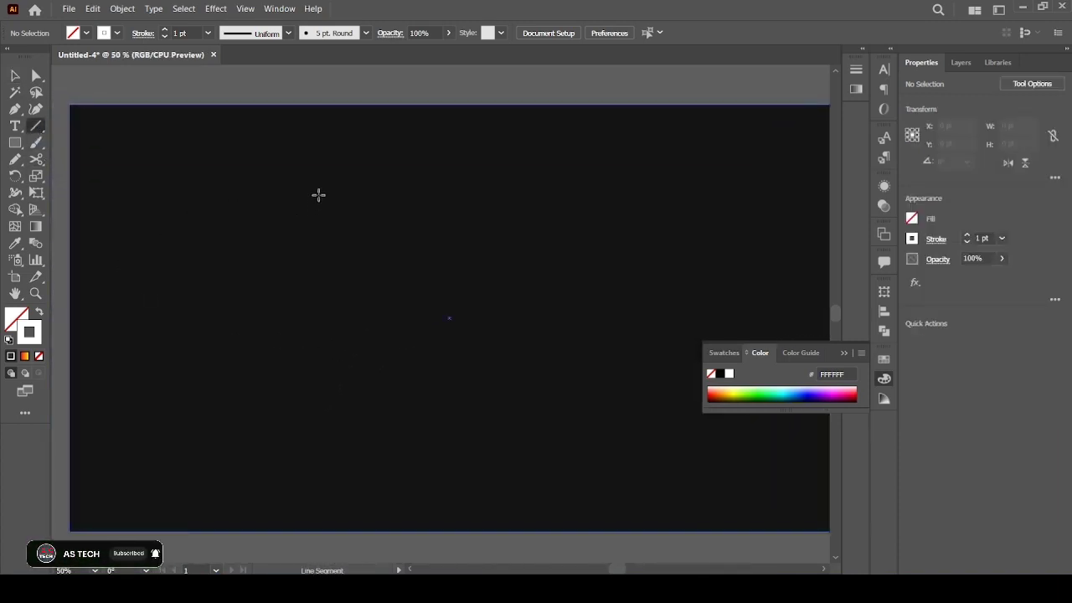
{"action": "left_click_drag", "start_coordinate": [318, 185], "coordinate": [326, 401]}
{"action": "key", "text": "v"}
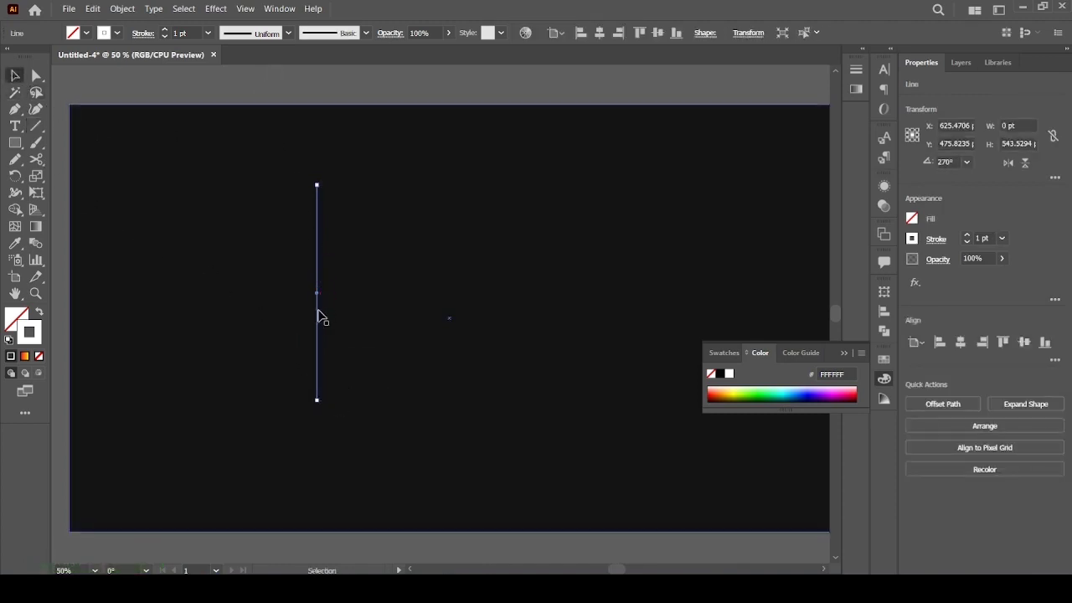
Step: Copy the line about 42 pt to the right and repeat the duplication until there are eight evenly spaced lines
{"action": "left_click_drag", "start_coordinate": [319, 329], "coordinate": [335, 339]}
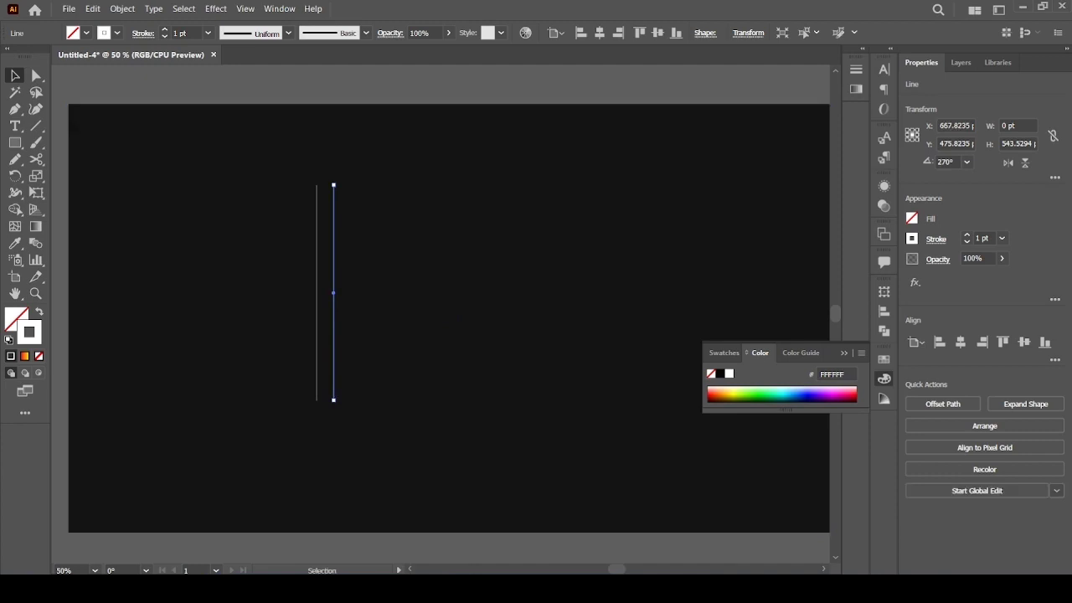
{"action": "key", "text": "ctrl+d"}
{"action": "key", "text": "ctrl+d"}
{"action": "key", "text": "ctrl+d"}
{"action": "key", "text": "ctrl+d"}
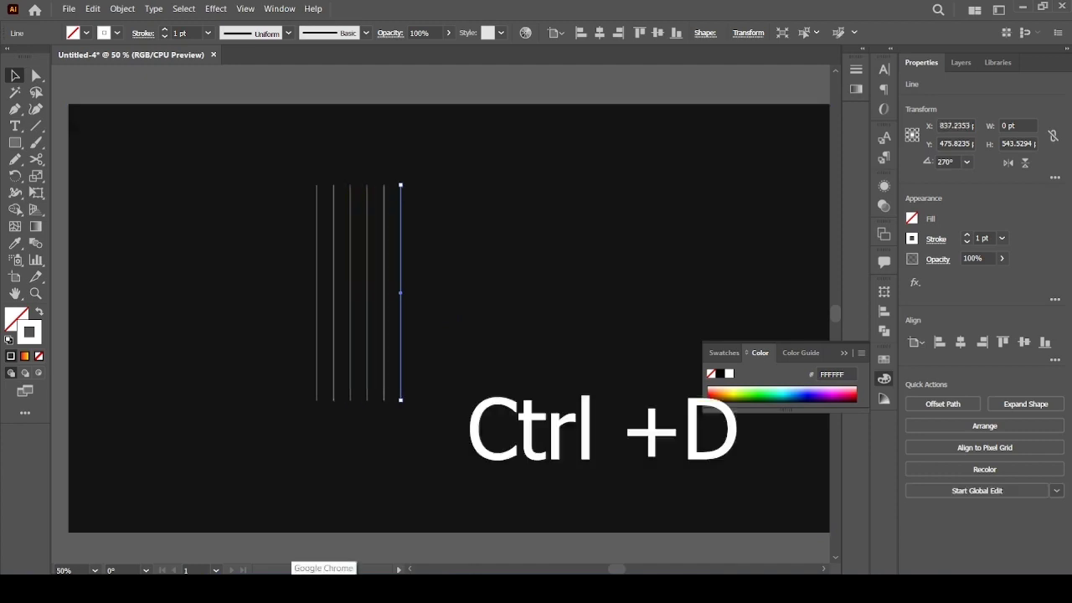
{"action": "key", "text": "ctrl+d"}
{"action": "key", "text": "ctrl+d"}
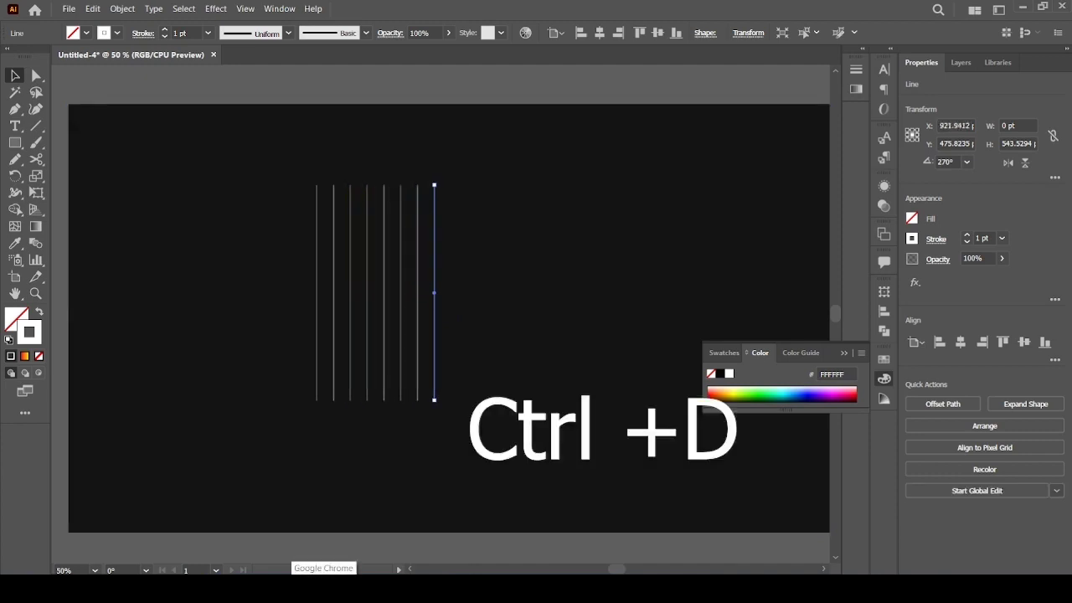
Step: Lock the dark background, then select all eight lines and set their rotation angle to 30°
{"action": "left_click", "coordinate": [289, 176]}
{"action": "key", "text": "ctrl+2"}
{"action": "left_click_drag", "start_coordinate": [381, 317], "coordinate": [498, 371]}
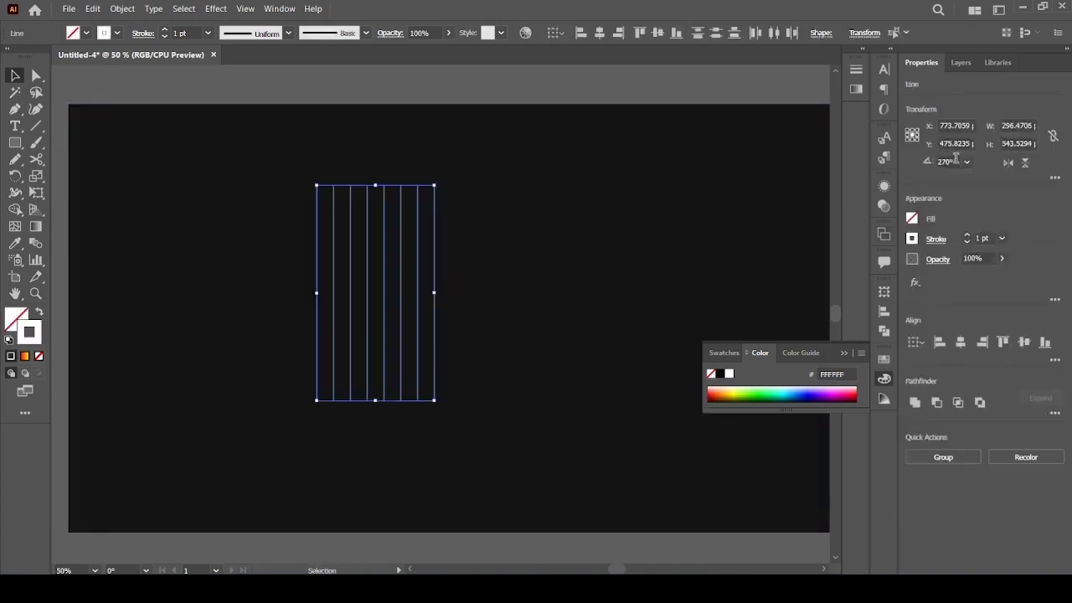
{"action": "left_click", "coordinate": [950, 161]}
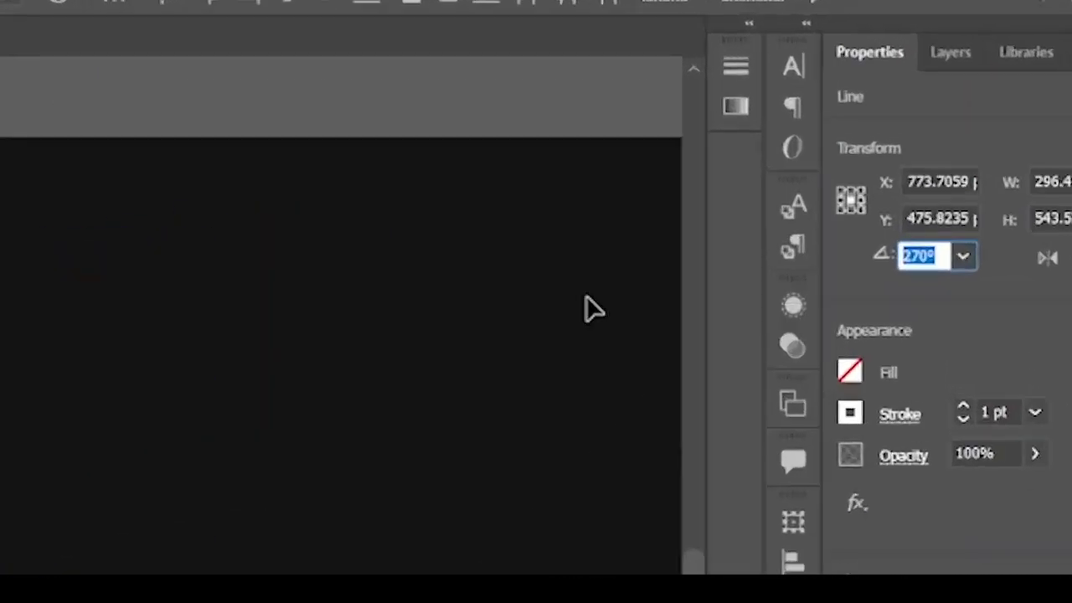
{"action": "type", "text": "3"}
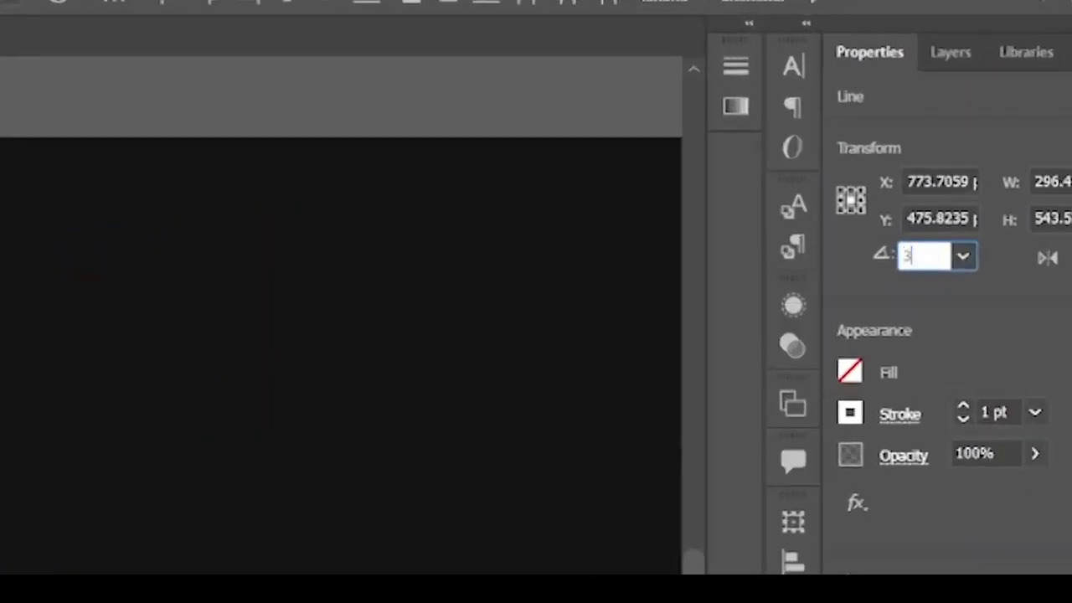
{"action": "type", "text": "0"}
{"action": "key", "text": "Return"}
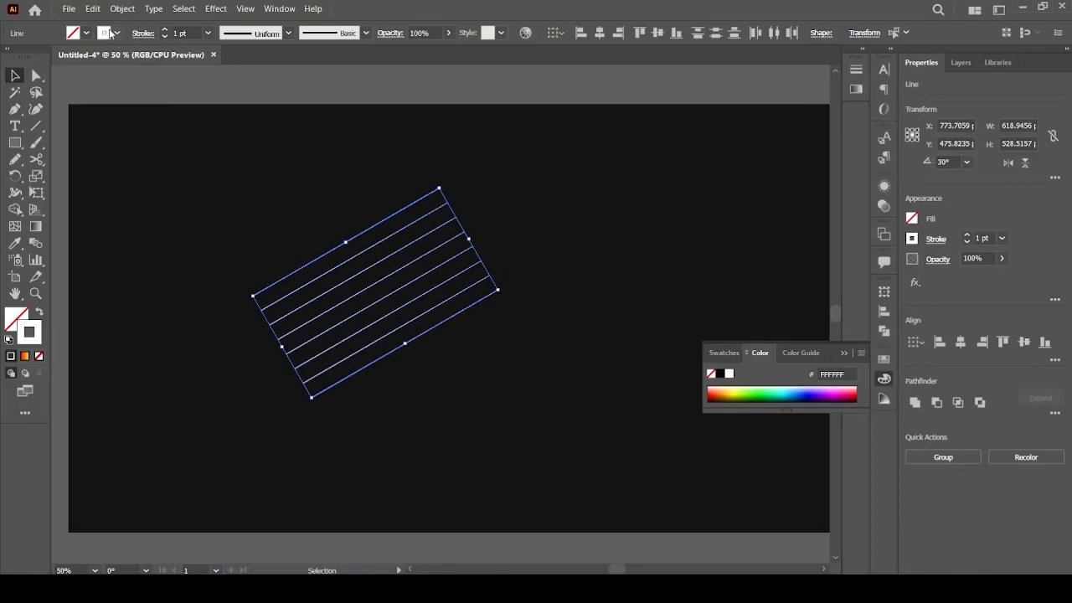
Step: Copy the slanted lines, paste them in front, and flip the pasted set horizontally to form a crossing pattern
{"action": "left_click", "coordinate": [93, 8]}
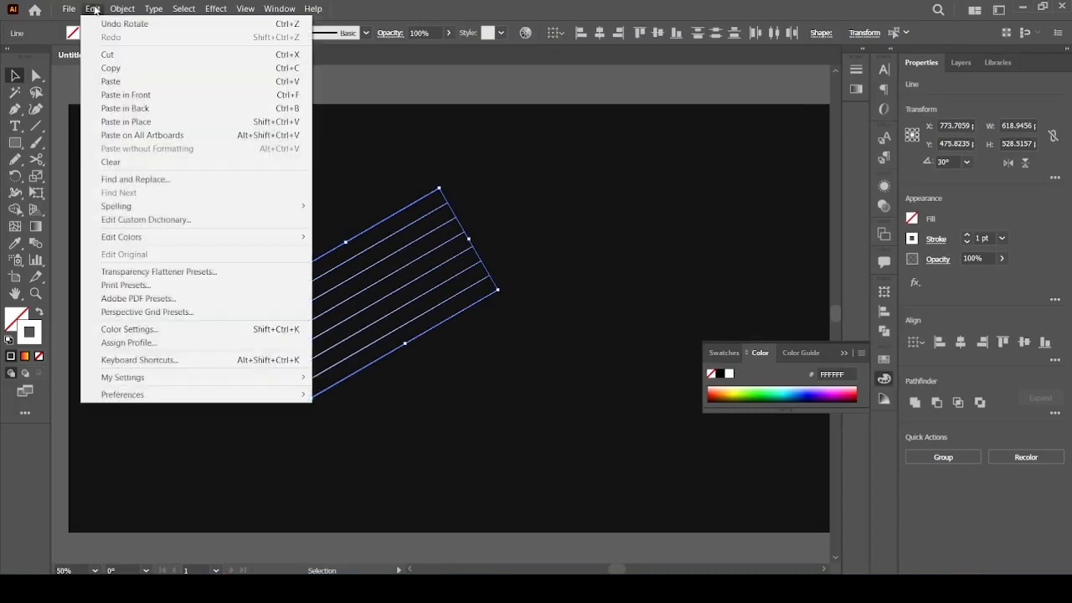
{"action": "left_click", "coordinate": [109, 68]}
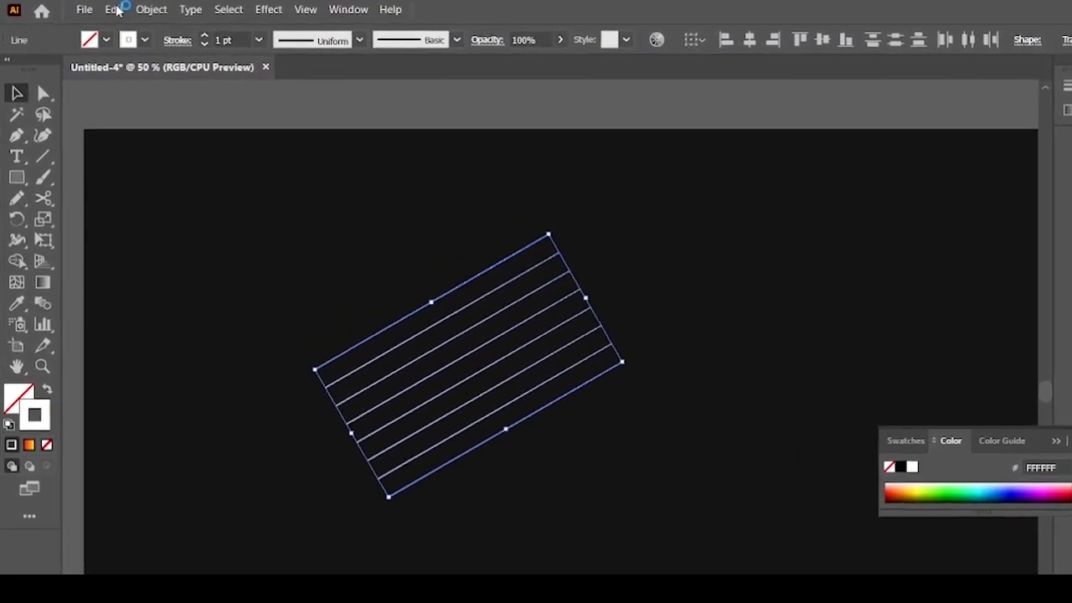
{"action": "left_click", "coordinate": [105, 9]}
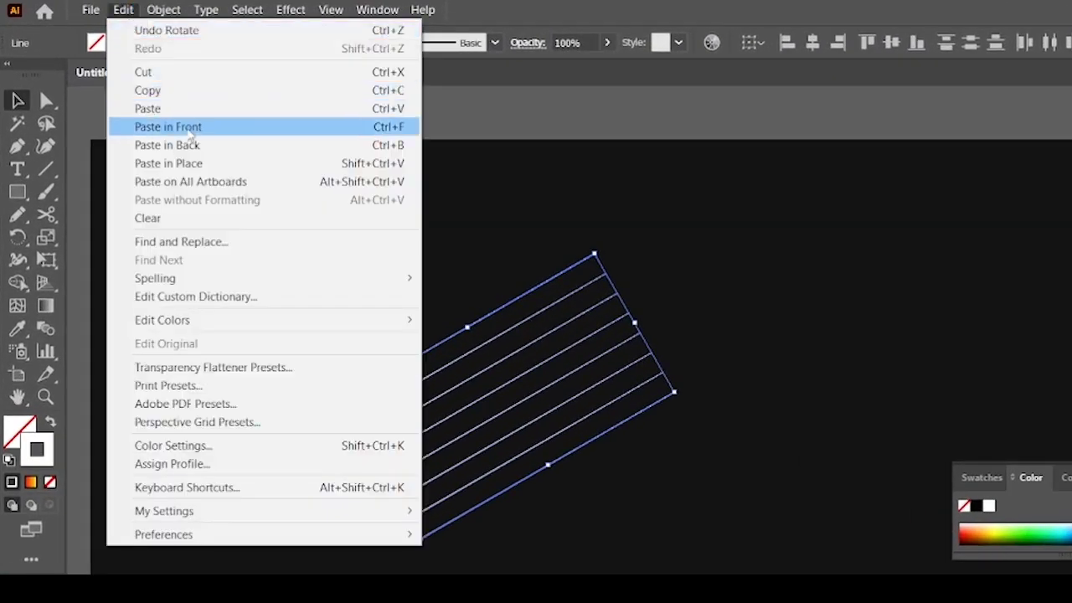
{"action": "left_click", "coordinate": [191, 130]}
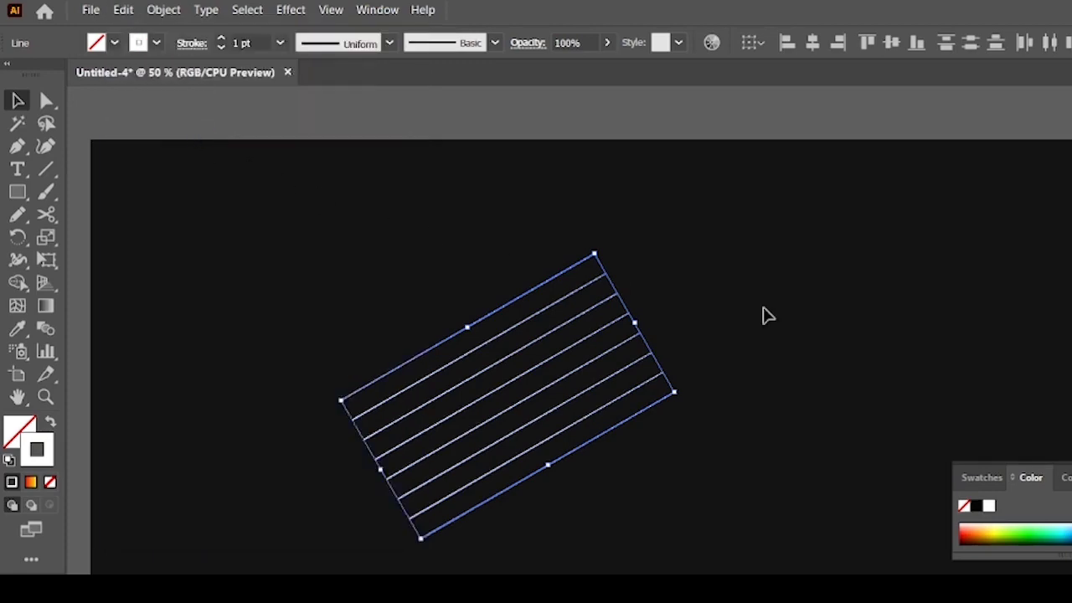
{"action": "left_click_drag", "start_coordinate": [954, 163], "coordinate": [884, 182]}
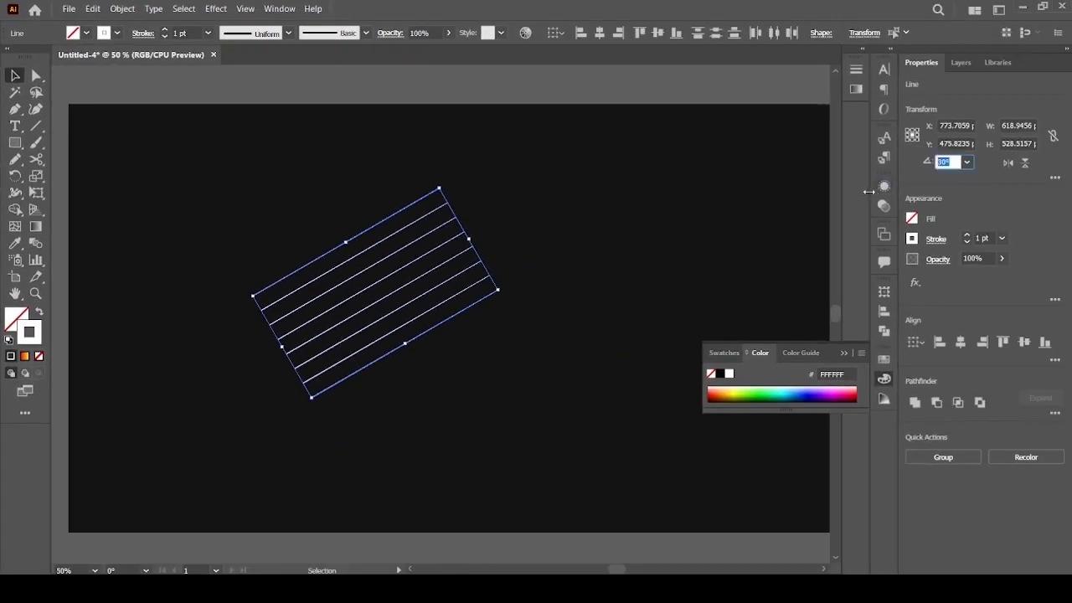
{"action": "left_click", "coordinate": [1006, 164]}
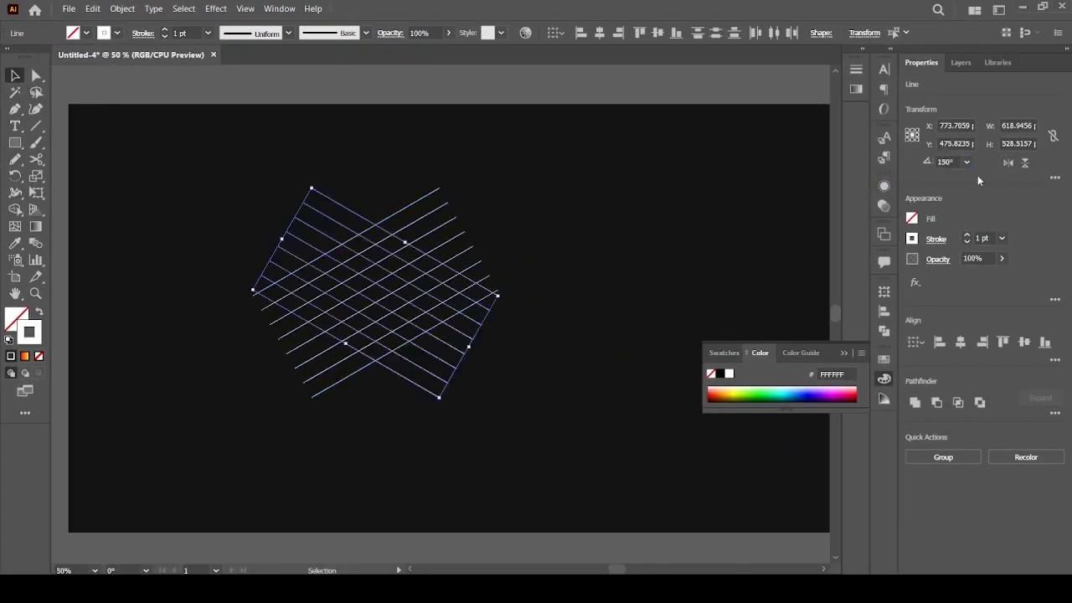
Step: Copy the flipped lines, paste them in front, and set the pasted set's rotation angle to 90°
{"action": "left_click", "coordinate": [93, 9]}
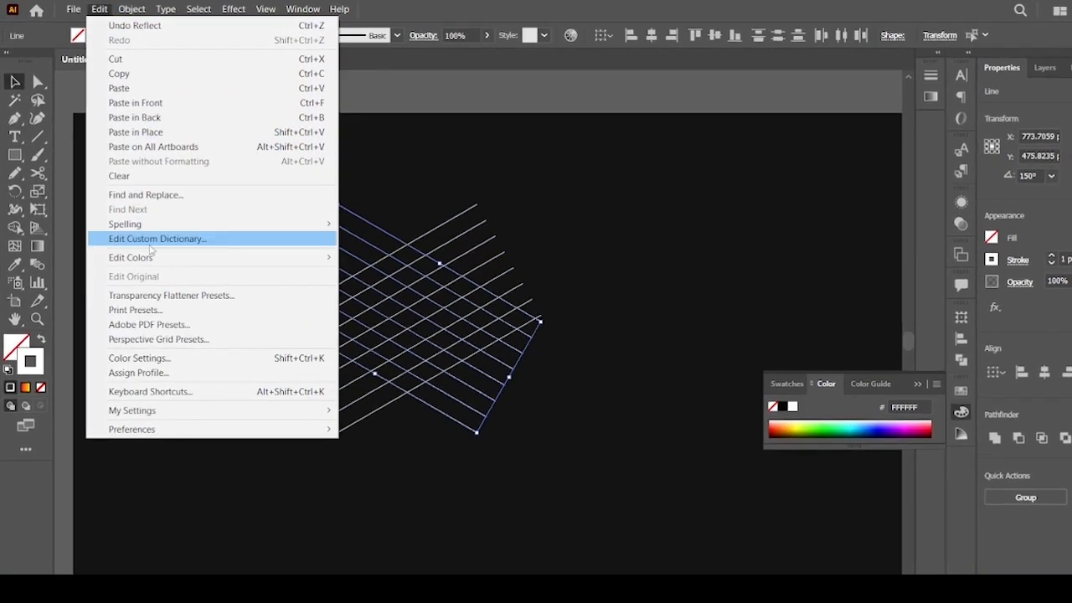
{"action": "left_click", "coordinate": [129, 75]}
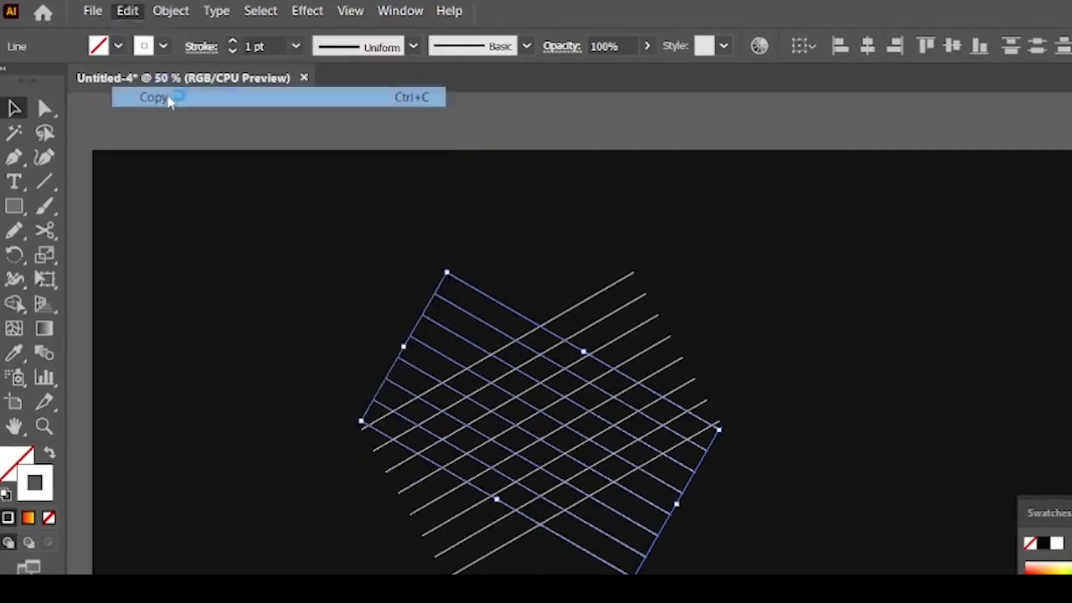
{"action": "left_click", "coordinate": [128, 11]}
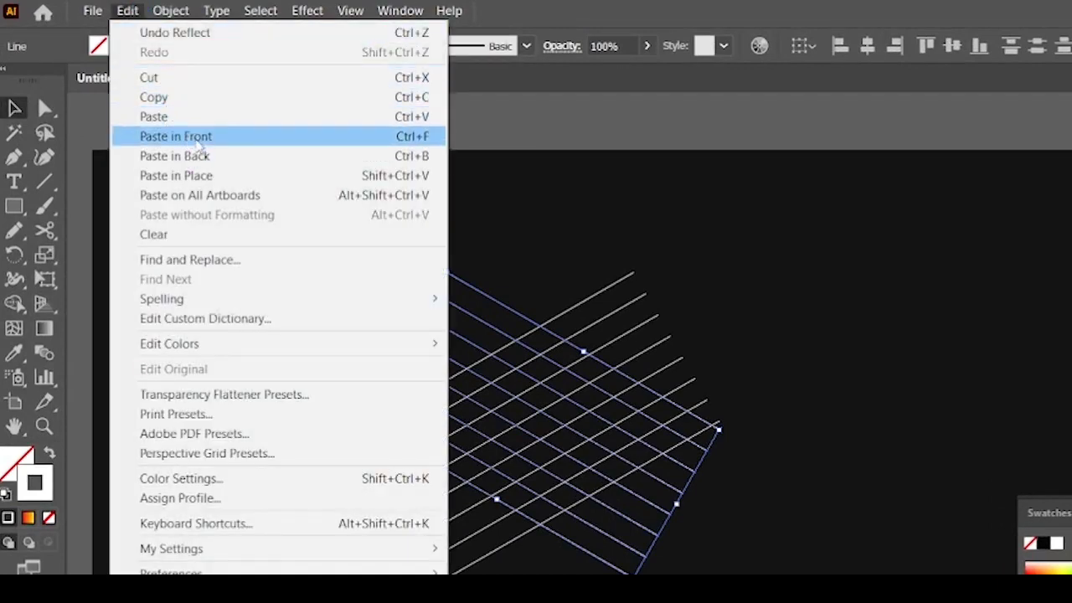
{"action": "left_click", "coordinate": [197, 144]}
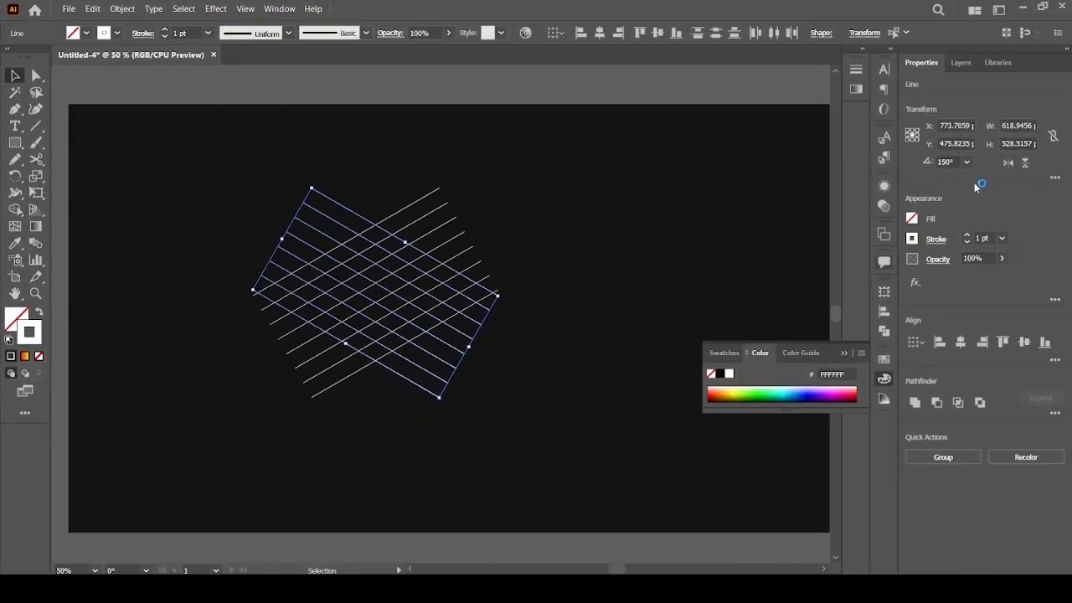
{"action": "left_click", "coordinate": [953, 161]}
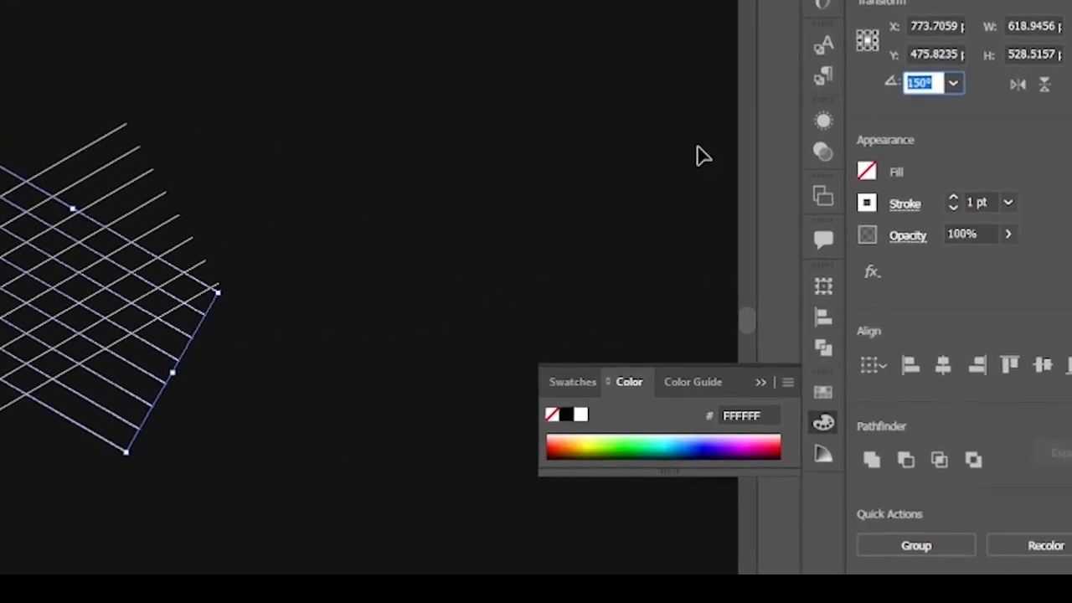
{"action": "type", "text": "90"}
{"action": "key", "text": "Return"}
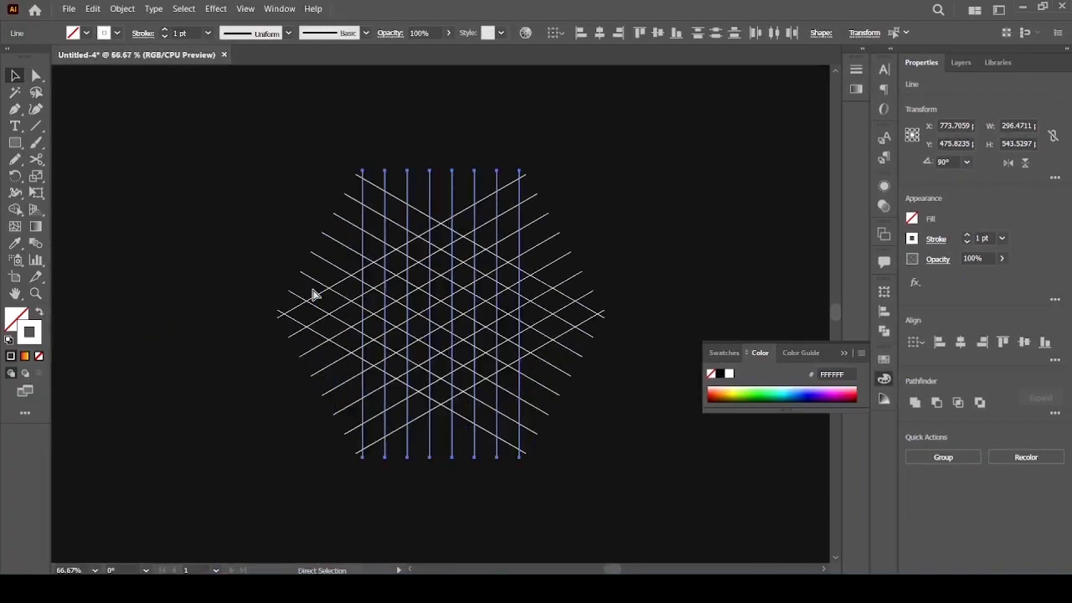
Step: Nudge the vertical lines about 21 pt to the left so they run through the intersections of the diagonal lines
{"action": "key", "text": "ctrl+1"}
{"action": "key", "text": "v"}
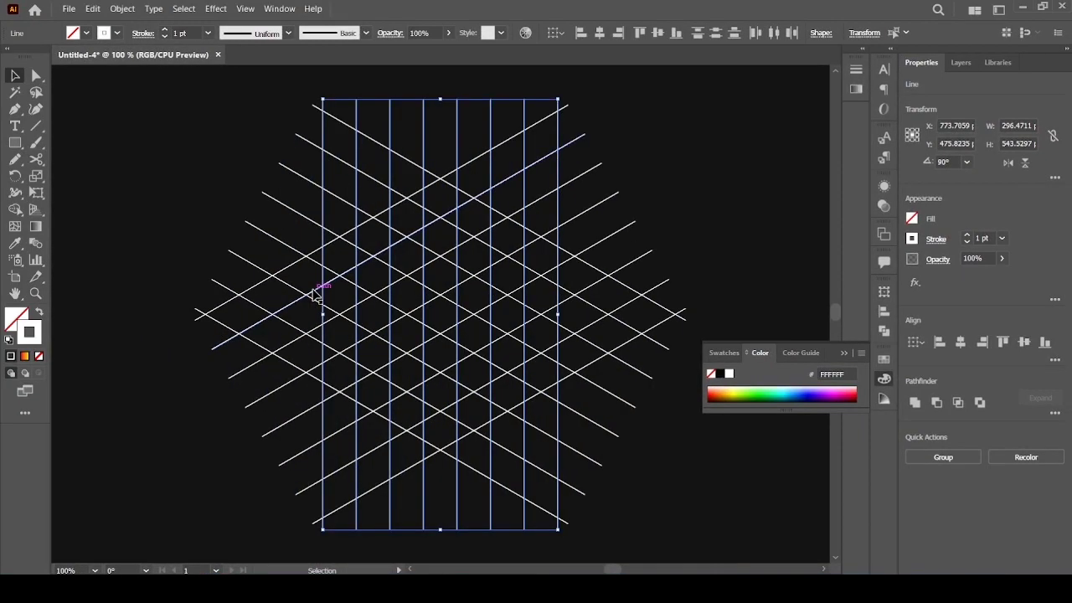
{"action": "key", "text": "Left"}
{"action": "key", "text": "Left"}
{"action": "key", "text": "Left"}
{"action": "key", "text": "Left"}
{"action": "key", "text": "Left"}
{"action": "key", "text": "Left"}
{"action": "key", "text": "Left"}
{"action": "key", "text": "Left"}
{"action": "key", "text": "Left"}
{"action": "key", "text": "Left"}
{"action": "key", "text": "Left"}
{"action": "key", "text": "Left"}
{"action": "key", "text": "Left"}
{"action": "key", "text": "Left"}
{"action": "key", "text": "Left"}
{"action": "key", "text": "Left"}
{"action": "key", "text": "Left"}
{"action": "key", "text": "Left"}
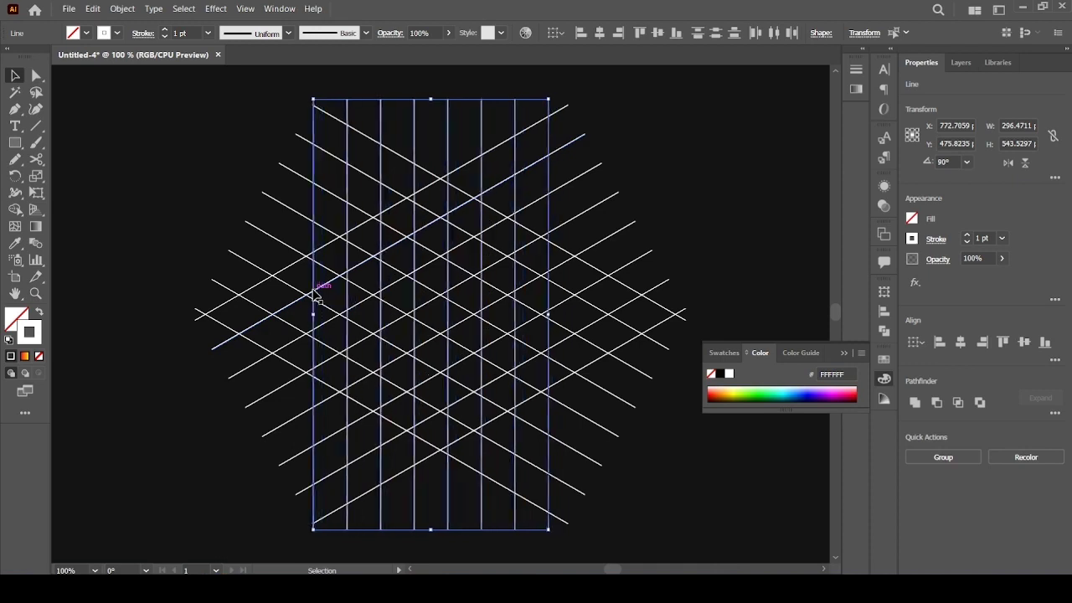
{"action": "key", "text": "Left"}
{"action": "key", "text": "Left"}
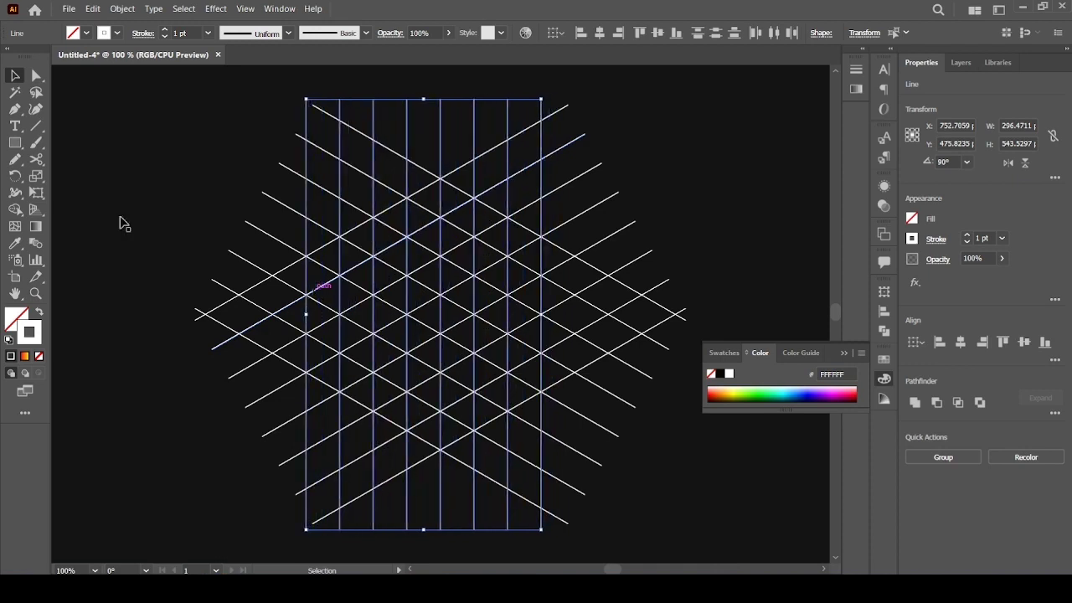
Step: Select the whole line grid and apply a red-to-yellow linear gradient fill
{"action": "left_click", "coordinate": [104, 117]}
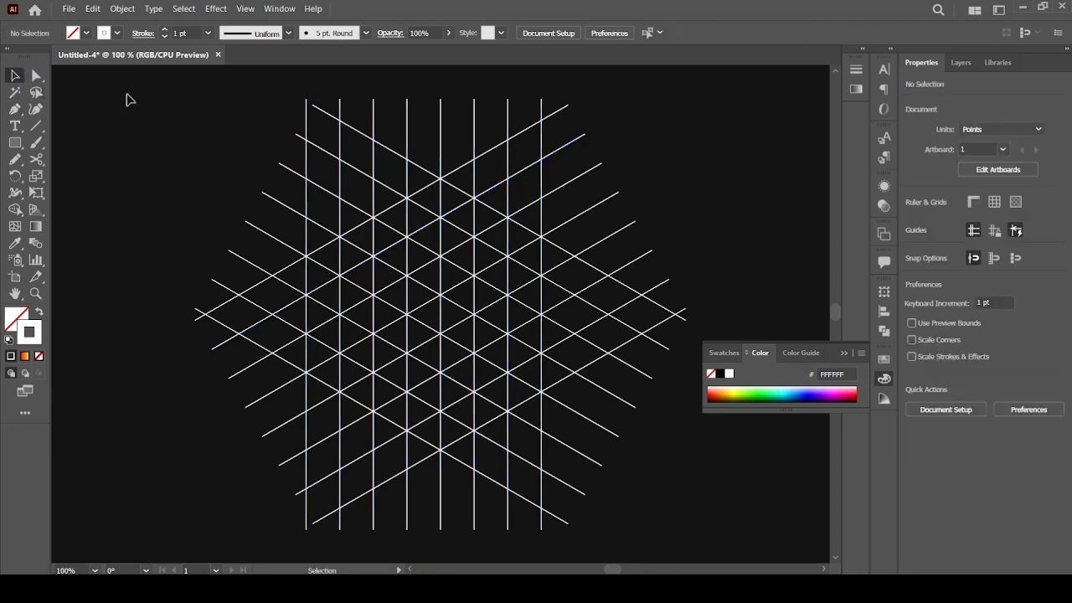
{"action": "left_click_drag", "start_coordinate": [226, 164], "coordinate": [710, 544]}
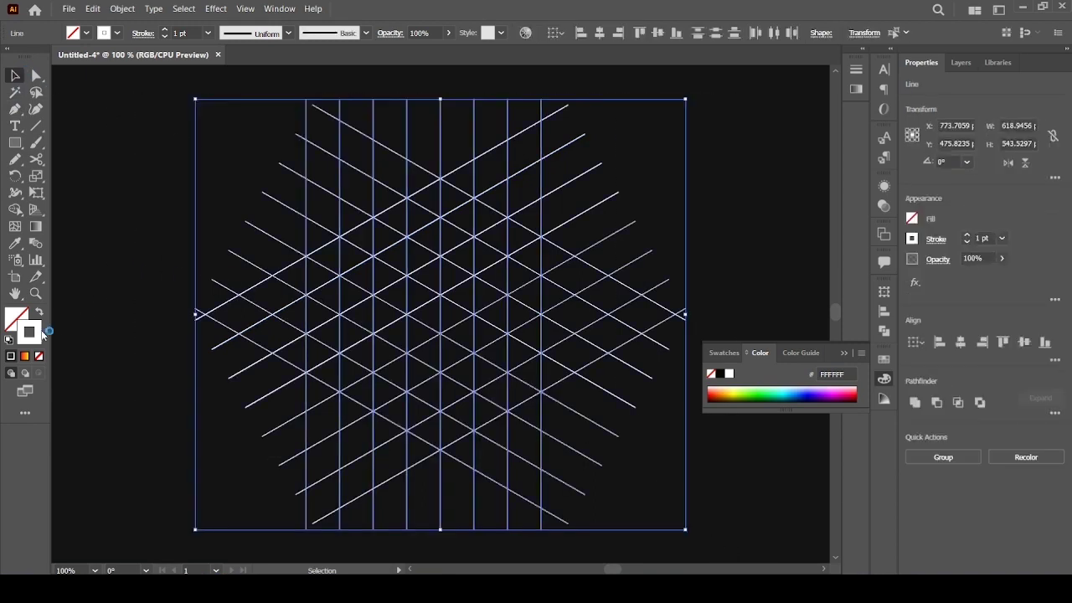
{"action": "left_click", "coordinate": [25, 357]}
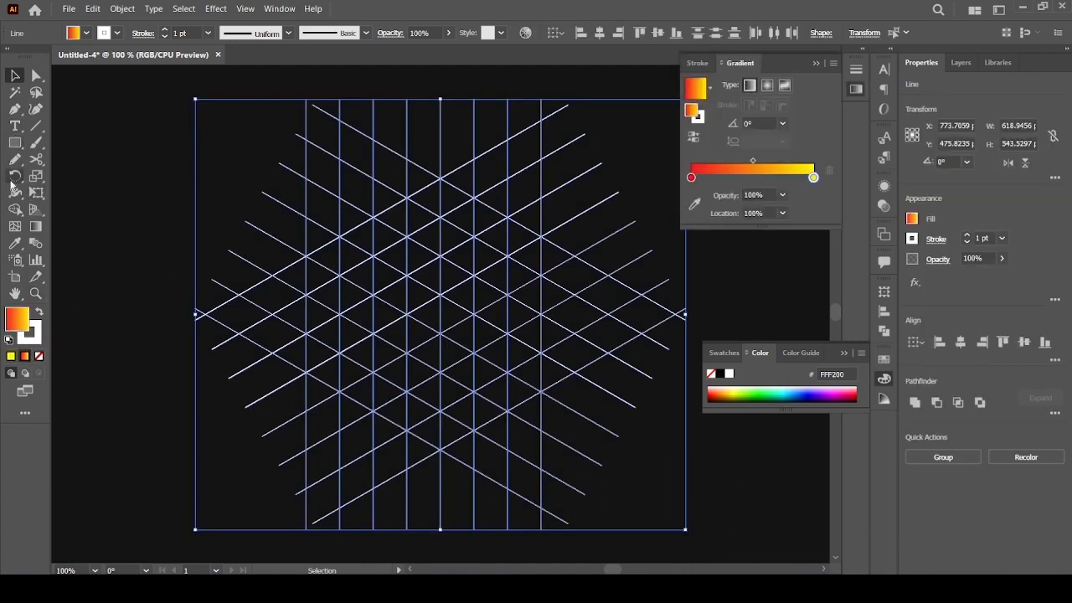
Step: Merge grid cells with the Shape Builder into an angular folded ribbon and a separate short vertical bar below its left edge
{"action": "left_click", "coordinate": [23, 213]}
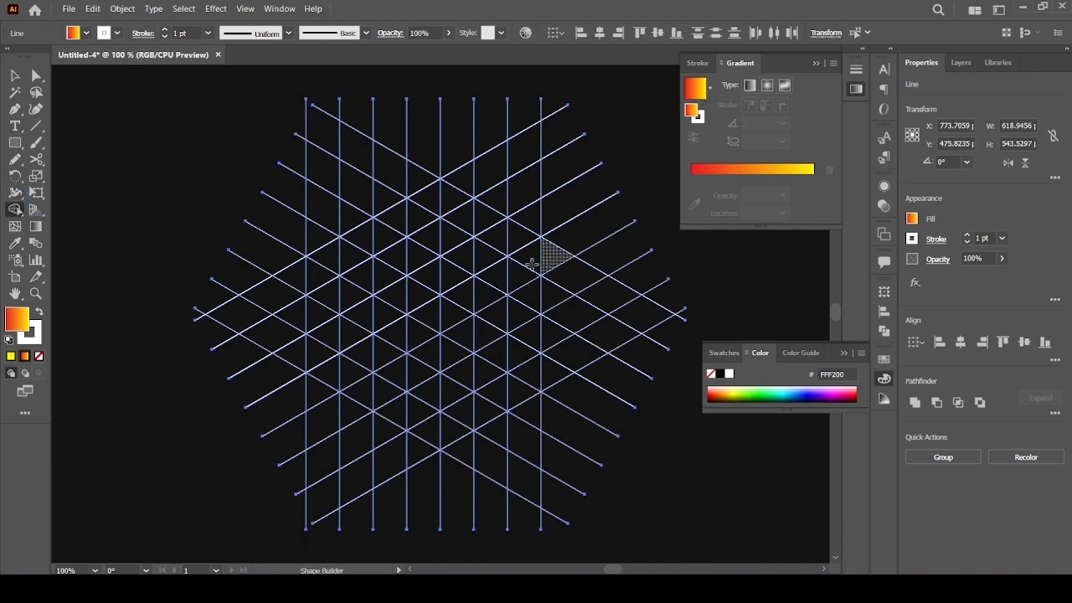
{"action": "mouse_move", "coordinate": [546, 255]}
{"action": "left_mouse_down"}
{"action": "mouse_move", "coordinate": [462, 204]}
{"action": "mouse_move", "coordinate": [356, 154]}
{"action": "mouse_move", "coordinate": [359, 227]}
{"action": "mouse_move", "coordinate": [479, 295]}
{"action": "mouse_move", "coordinate": [425, 334]}
{"action": "left_mouse_up"}
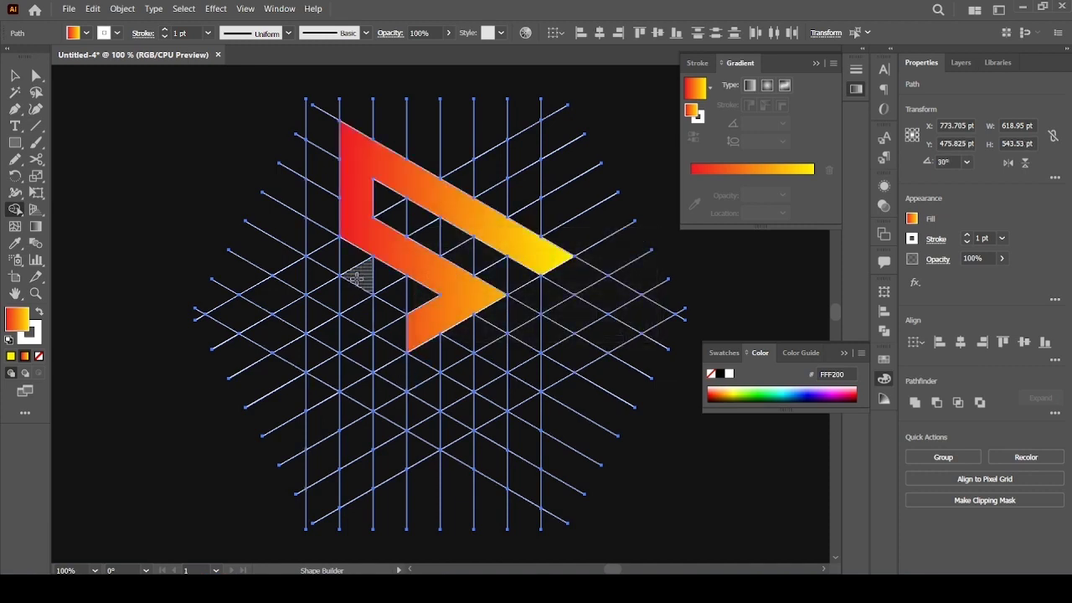
{"action": "mouse_move", "coordinate": [356, 294]}
{"action": "left_mouse_down"}
{"action": "mouse_move", "coordinate": [355, 366]}
{"action": "mouse_move", "coordinate": [372, 393]}
{"action": "left_mouse_up"}
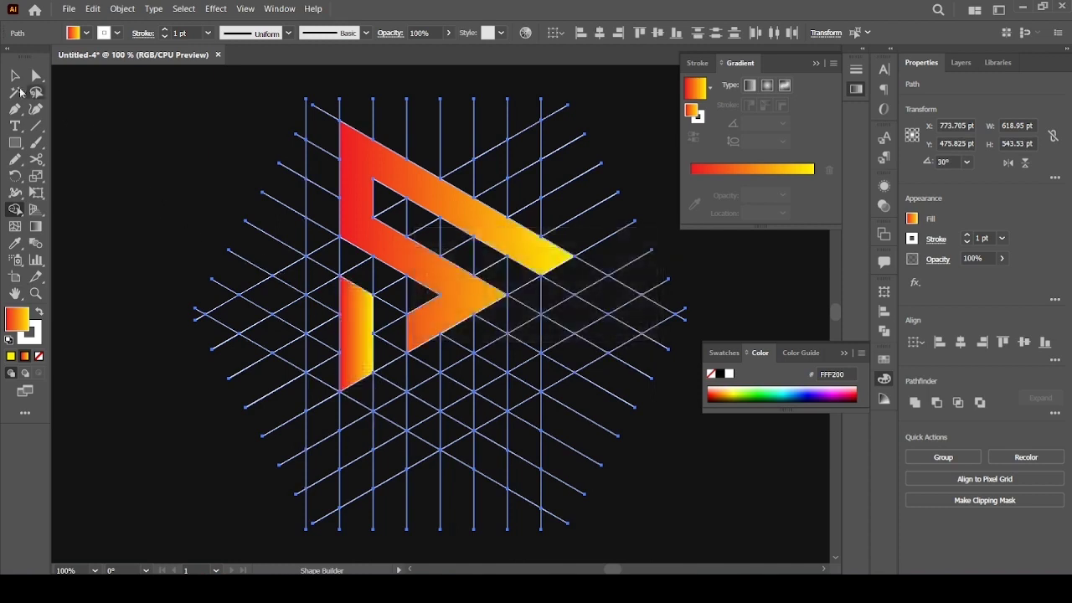
{"action": "left_click", "coordinate": [15, 76]}
{"action": "left_click", "coordinate": [151, 159]}
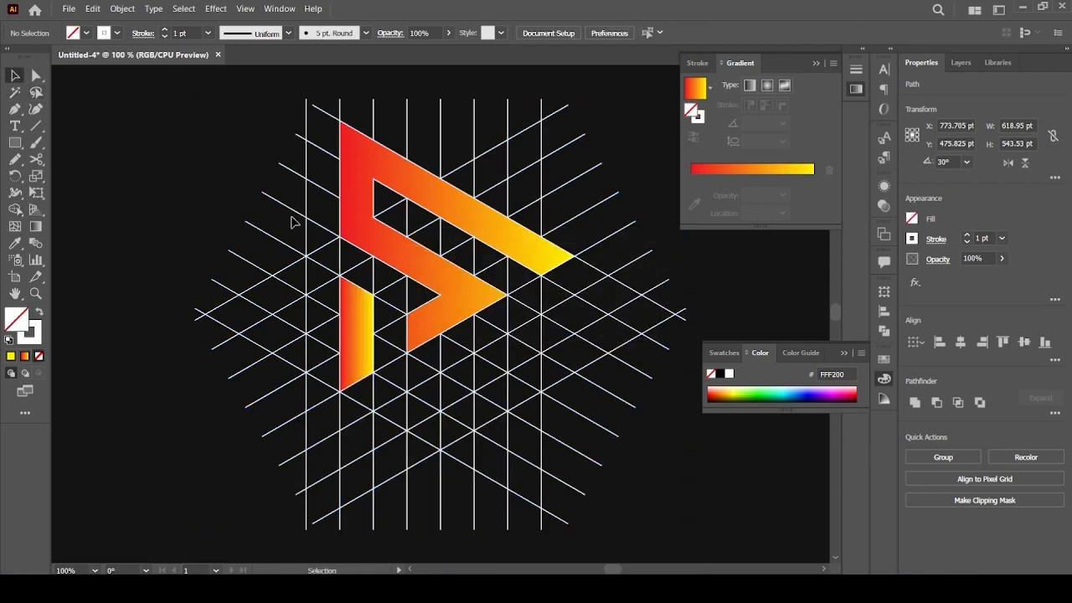
Step: Move the two gradient shapes together about 468 pt to the right off the grid, and delete the leftover grid lines
{"action": "left_click", "coordinate": [419, 261]}
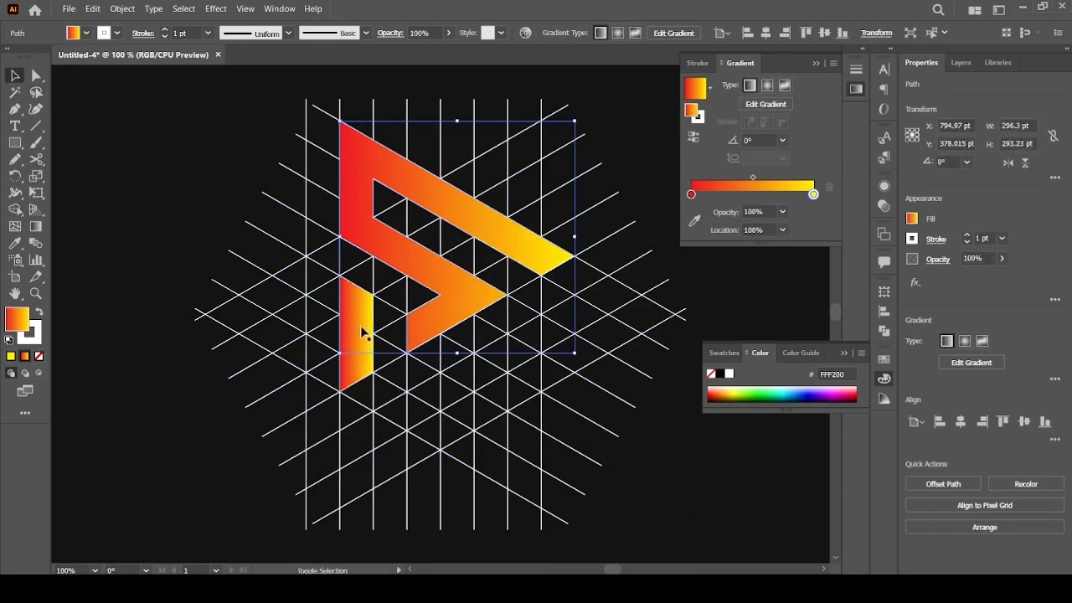
{"action": "left_click", "coordinate": [361, 334], "text": "shift"}
{"action": "left_click_drag", "start_coordinate": [366, 327], "coordinate": [741, 287]}
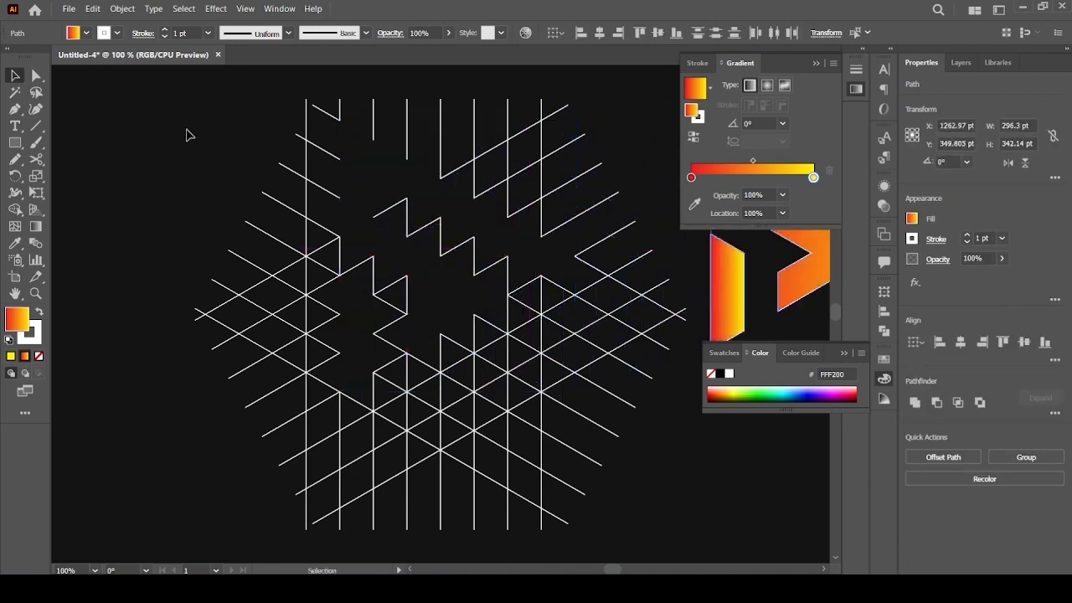
{"action": "left_click_drag", "start_coordinate": [188, 134], "coordinate": [662, 494]}
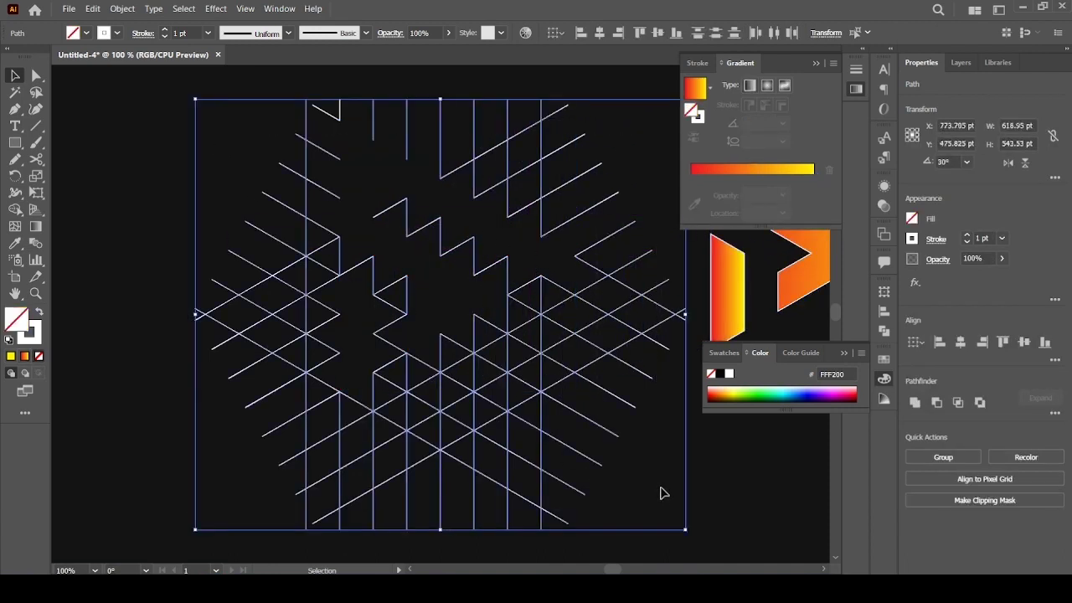
{"action": "key", "text": "Delete"}
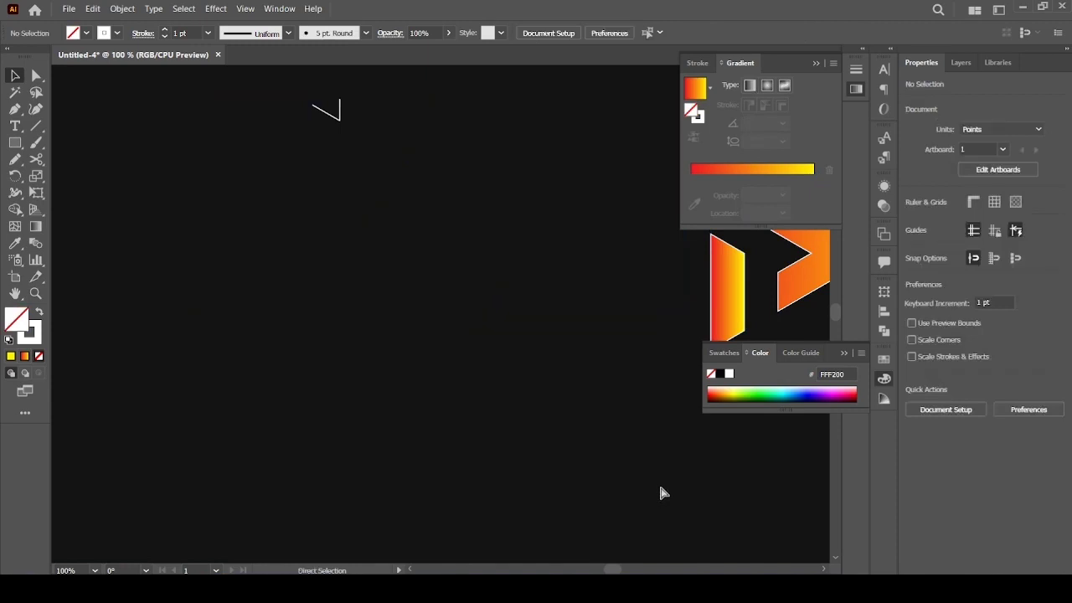
Step: Delete the leftover white line fragment near the artboard's upper edge
{"action": "key", "text": "v"}
{"action": "left_click_drag", "start_coordinate": [290, 86], "coordinate": [452, 167]}
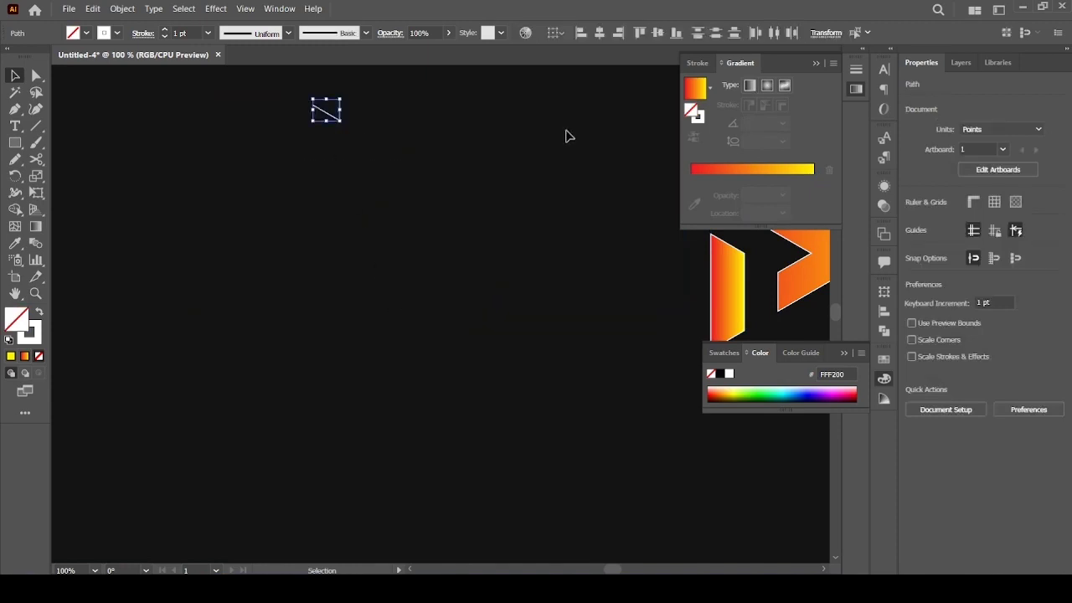
{"action": "key", "text": "Delete"}
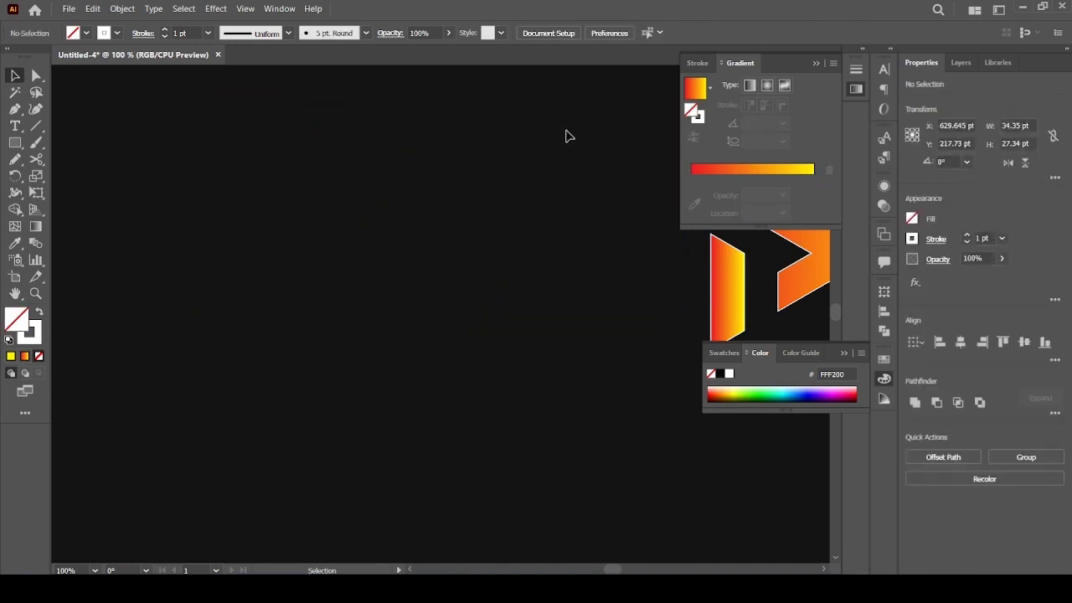
Step: Rotate the two gradient shapes together about 25° clockwise so the folded ribbon's tip points upward
{"action": "key", "text": "a"}
{"action": "key", "text": "ctrl+minus"}
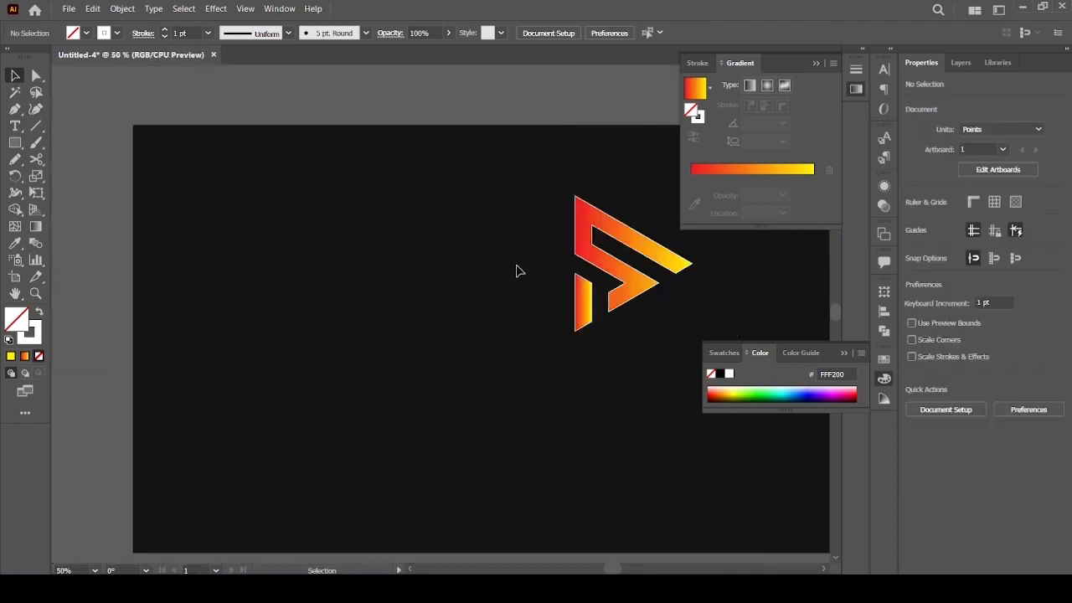
{"action": "left_click_drag", "start_coordinate": [604, 359], "coordinate": [482, 399]}
{"action": "left_click_drag", "start_coordinate": [377, 230], "coordinate": [544, 403]}
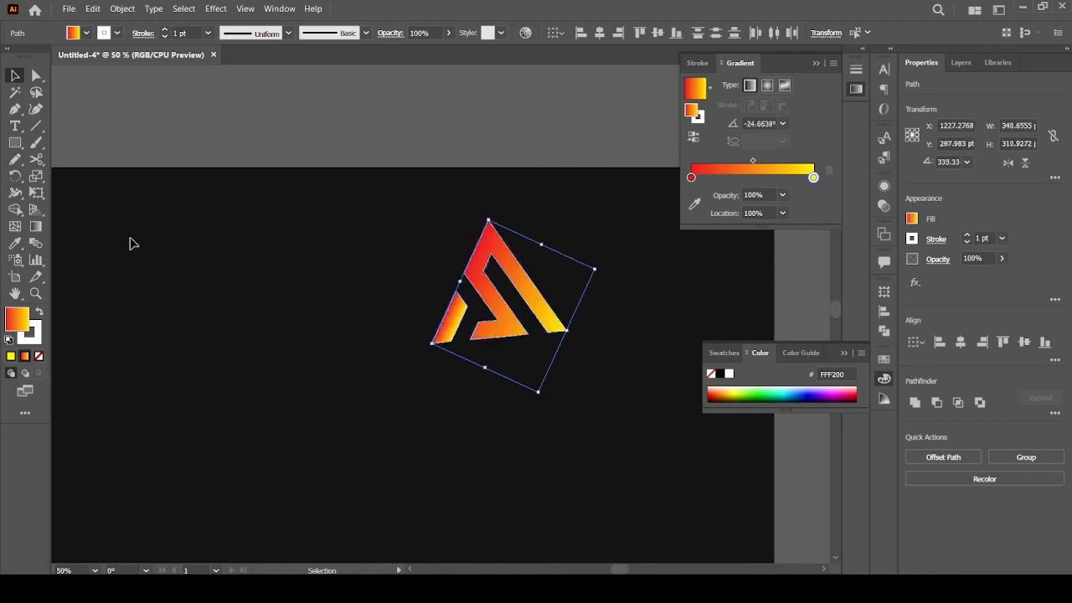
{"action": "left_click", "coordinate": [117, 105]}
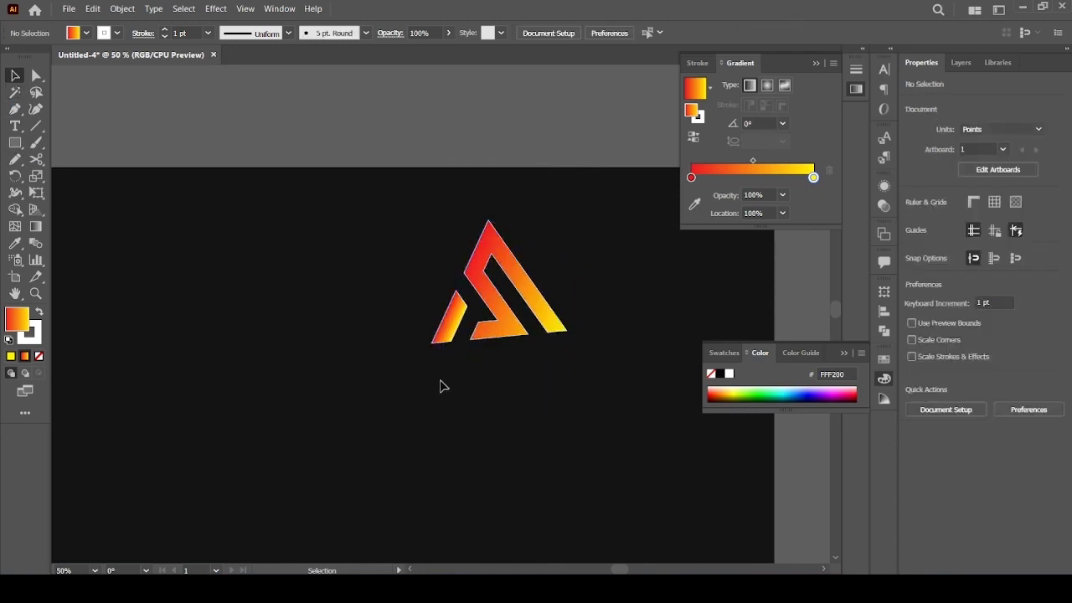
Step: Unlock the dark background rectangle and delete it from the artboard
{"action": "key", "text": "ctrl+minus"}
{"action": "left_click", "coordinate": [123, 9]}
{"action": "left_click", "coordinate": [164, 110]}
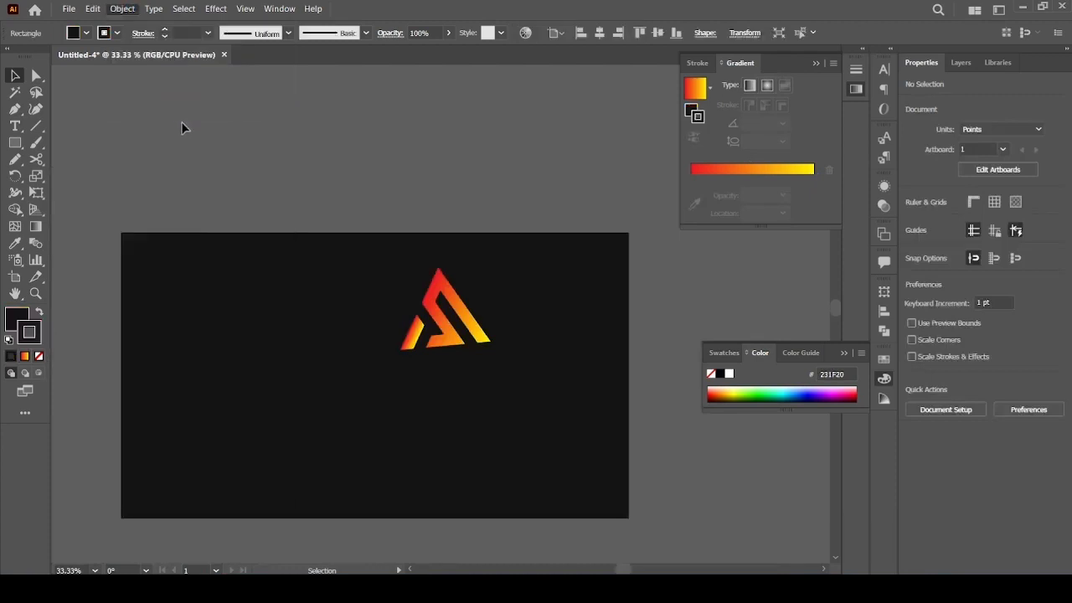
{"action": "key", "text": "Delete"}
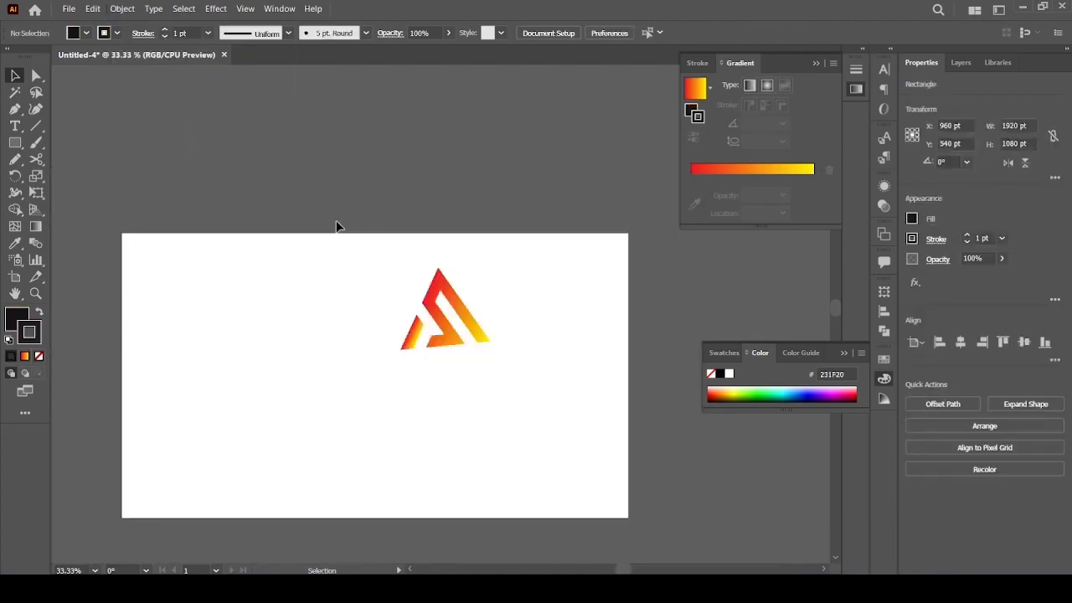
Step: Remove the logo's outline, enlarge it to about 869 × 793 pt and place it around the middle of the artboard
{"action": "left_click_drag", "start_coordinate": [495, 382], "coordinate": [514, 502]}
{"action": "left_click_drag", "start_coordinate": [480, 424], "coordinate": [404, 400]}
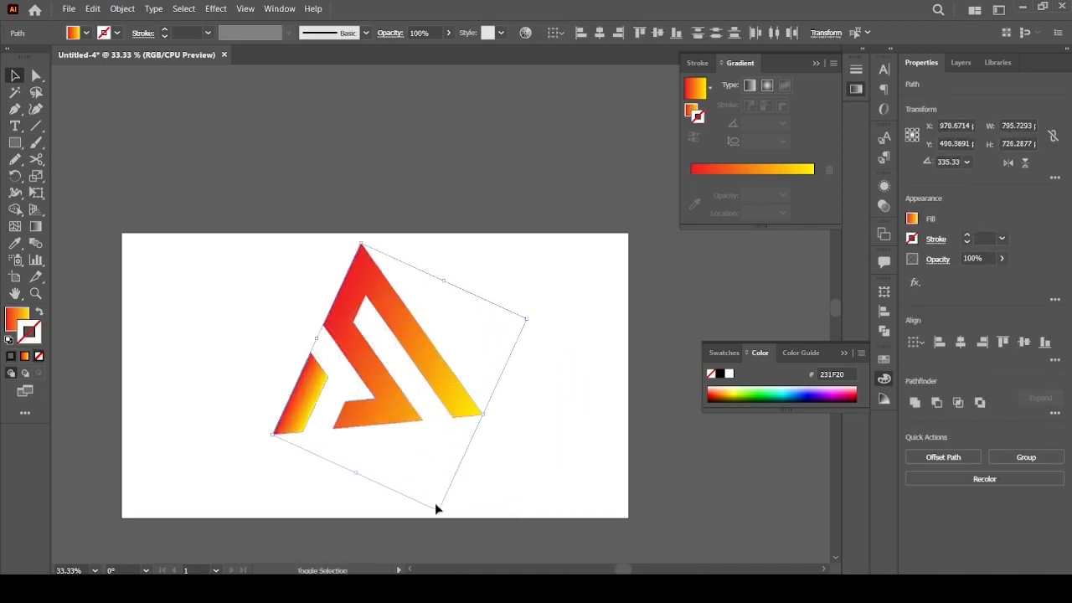
{"action": "left_click_drag", "start_coordinate": [437, 509], "coordinate": [445, 533]}
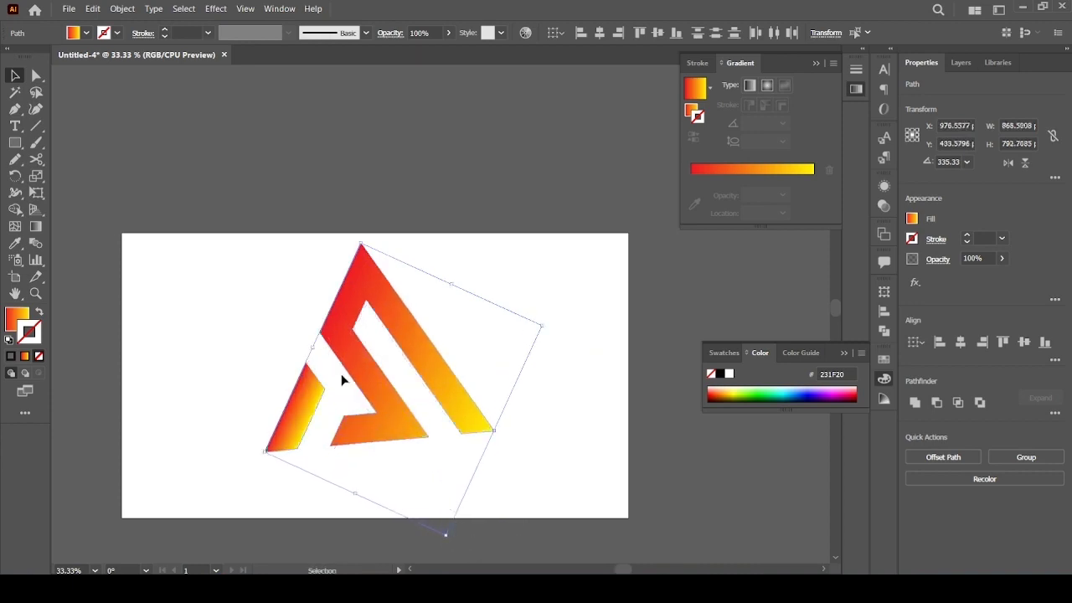
{"action": "left_click", "coordinate": [151, 153]}
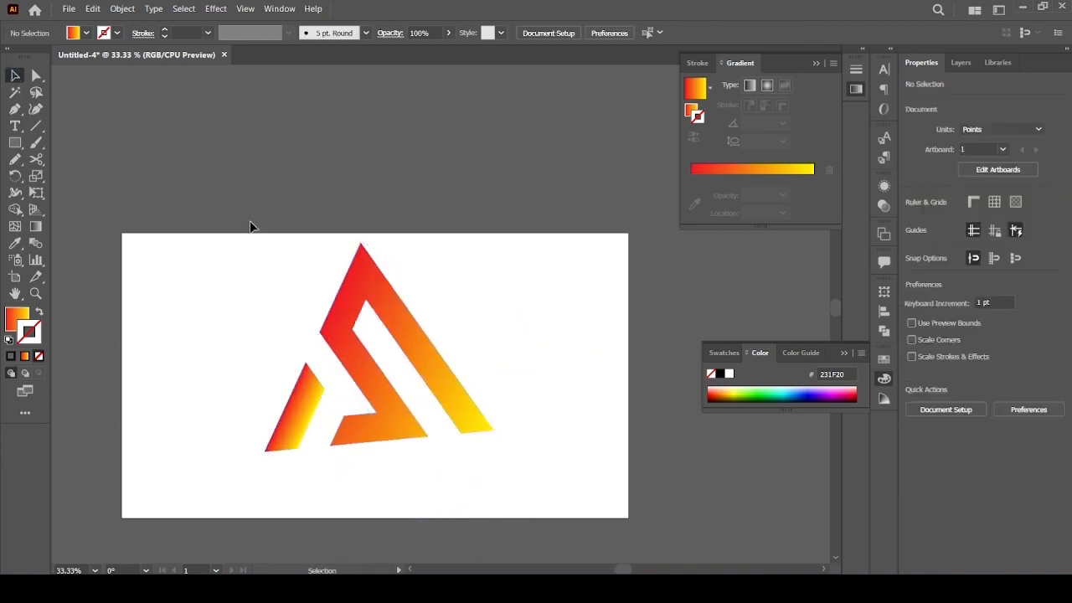
Step: Export the logo to the Desktop as a PNG named LOGO, at 72 ppi screen resolution with a transparent background
{"action": "left_click", "coordinate": [72, 10]}
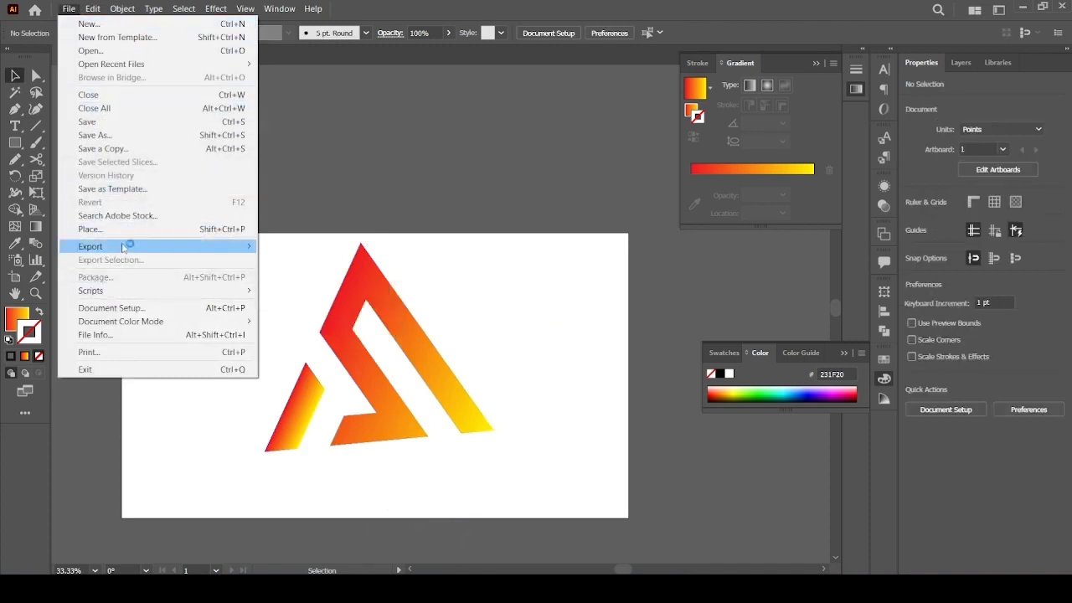
{"action": "mouse_move", "coordinate": [120, 244]}
{"action": "left_click", "coordinate": [283, 260]}
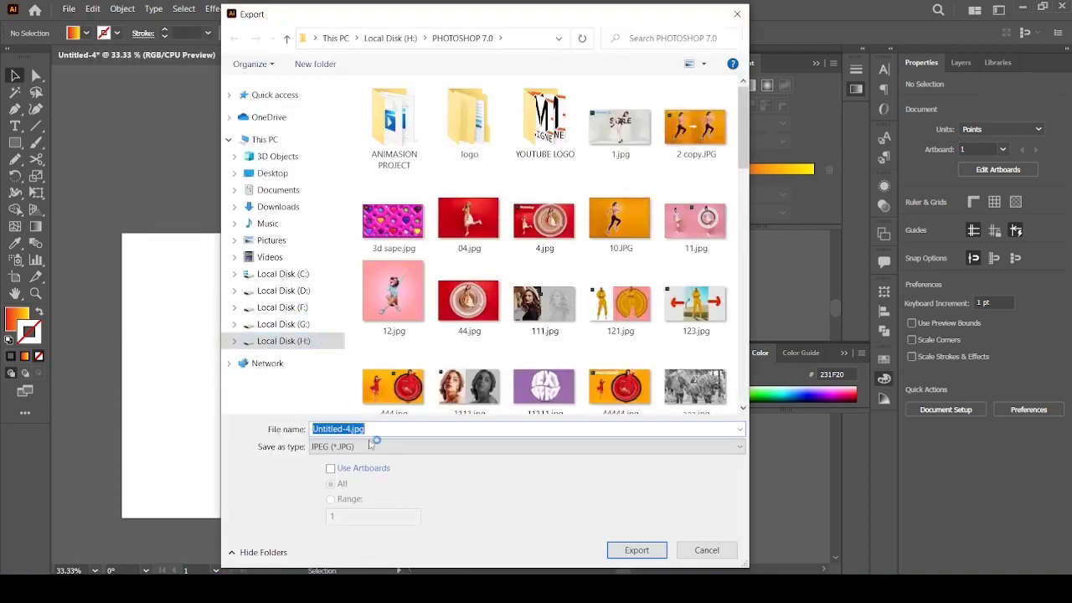
{"action": "left_click", "coordinate": [368, 448]}
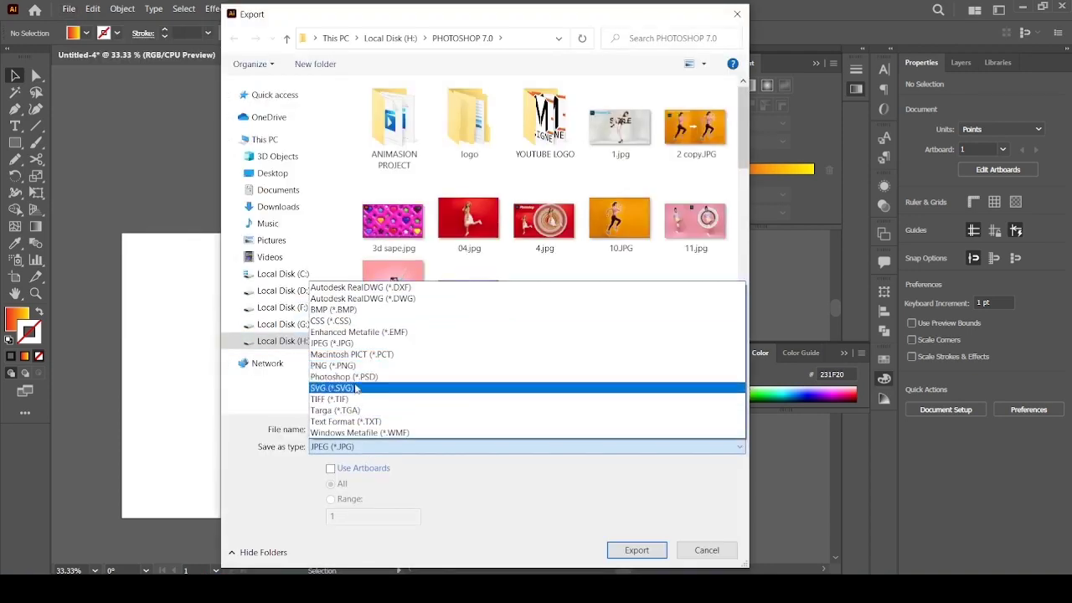
{"action": "left_click", "coordinate": [360, 365]}
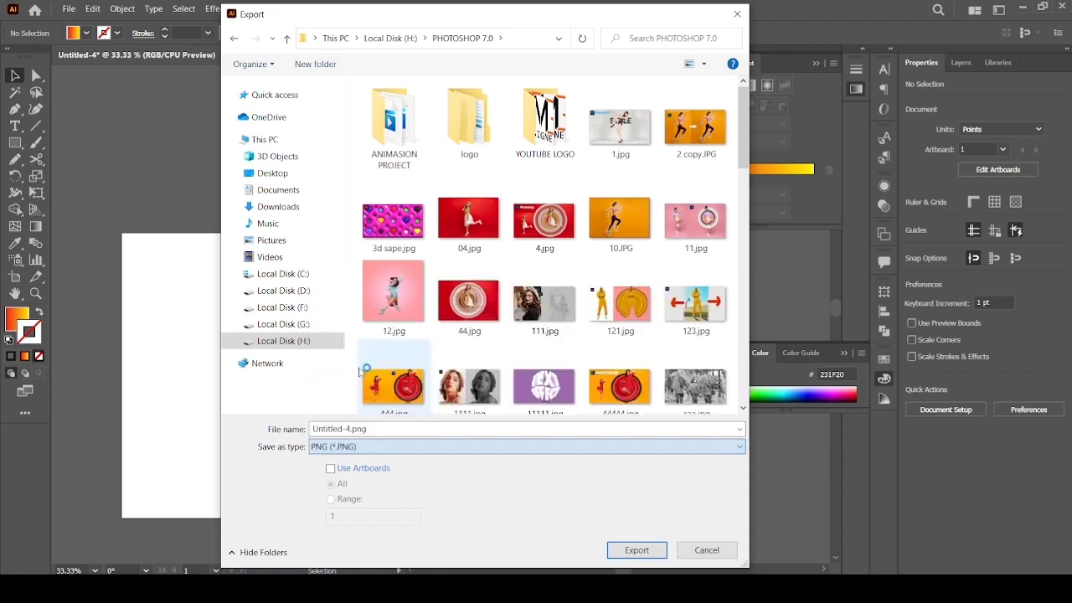
{"action": "left_click", "coordinate": [295, 172]}
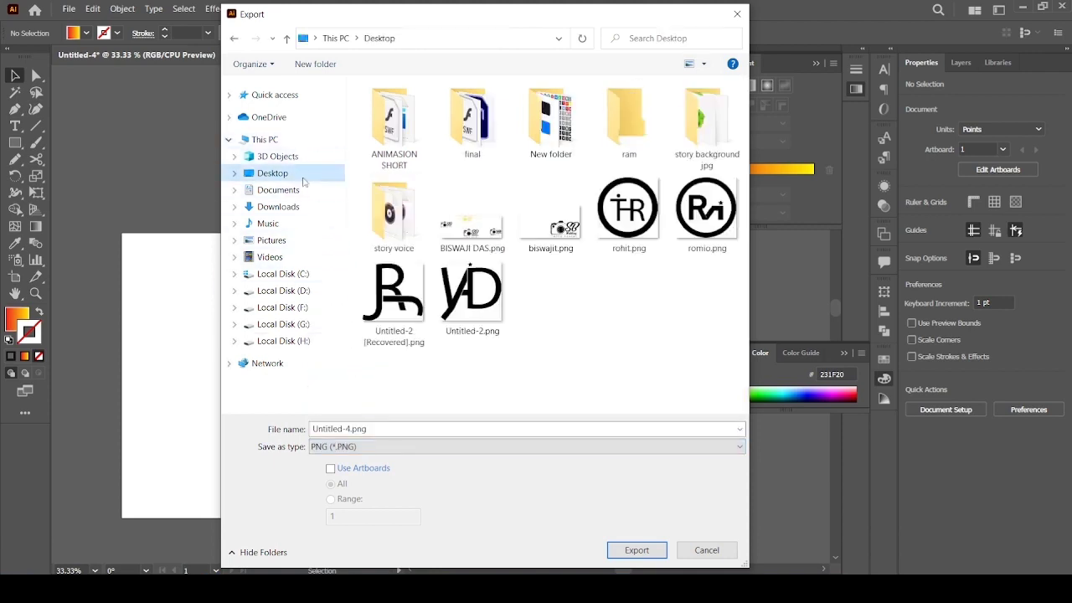
{"action": "left_click", "coordinate": [388, 429]}
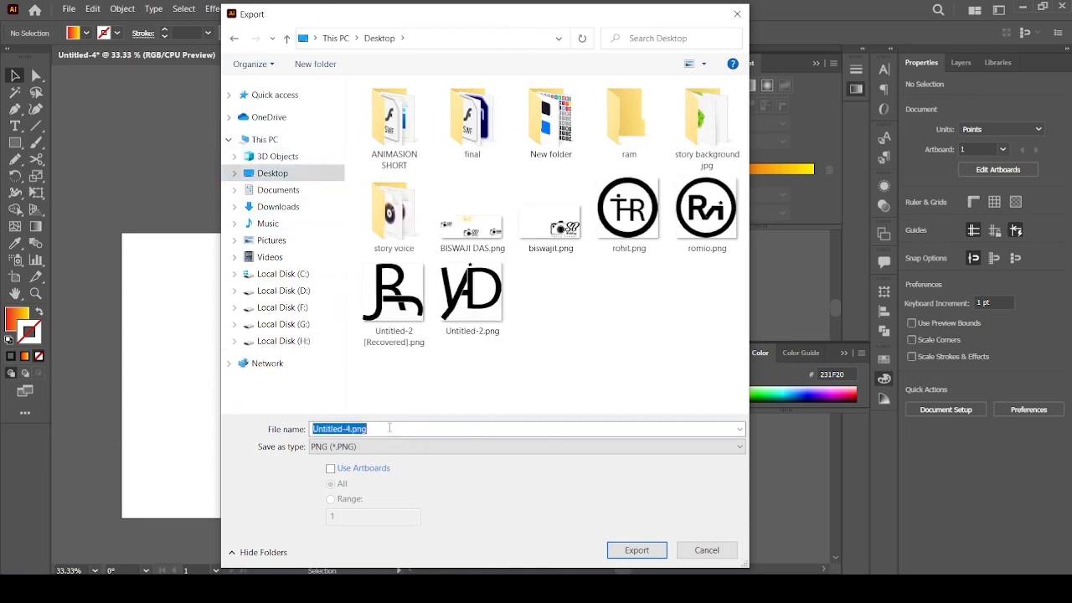
{"action": "key", "text": "BackSpace"}
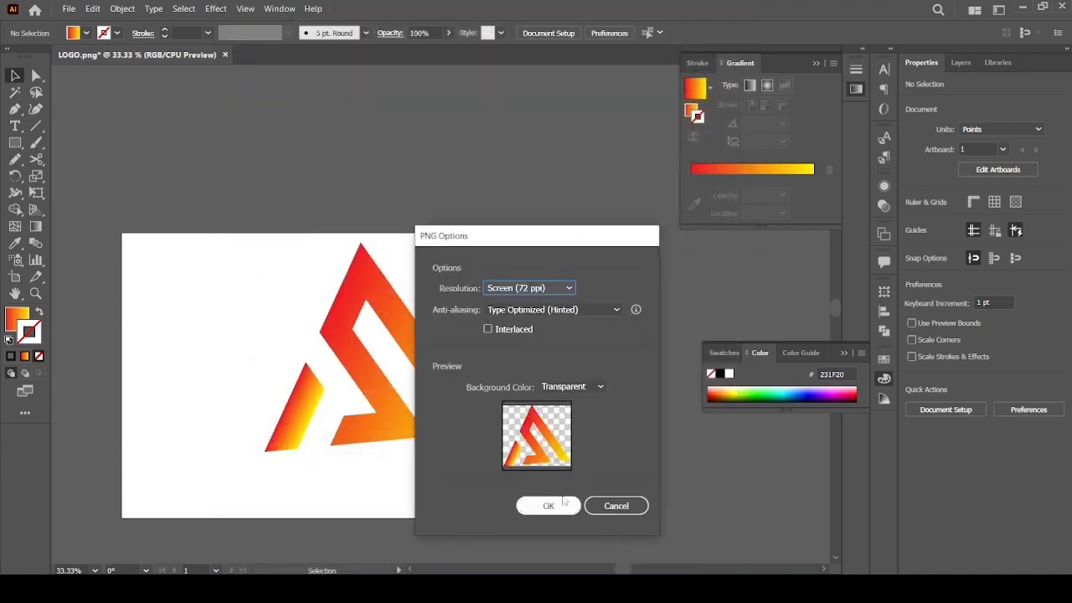
{"action": "left_click", "coordinate": [554, 508]}
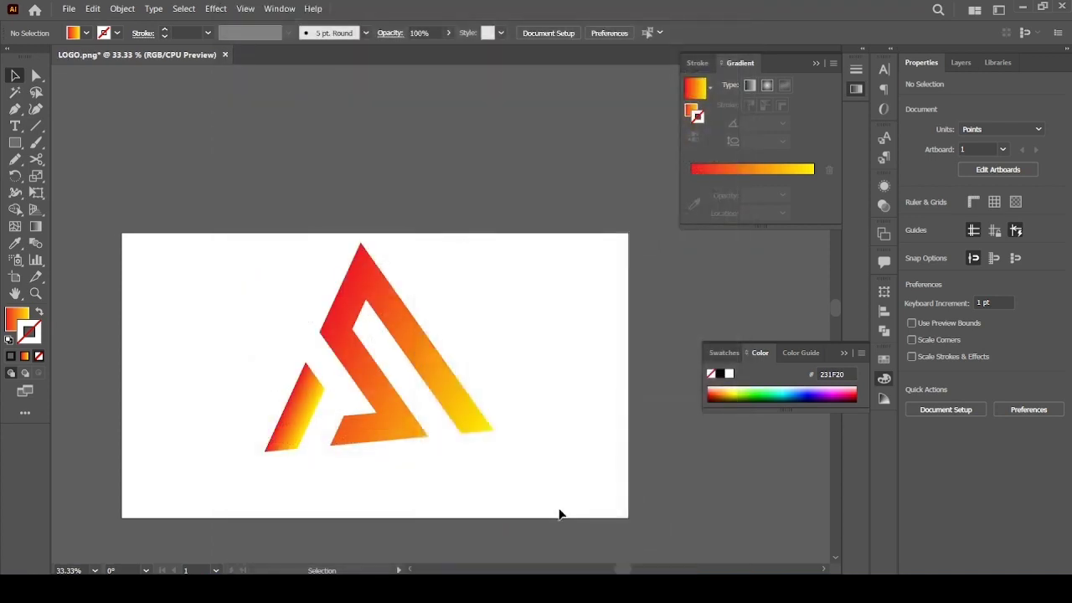
Step: Switch to the panel wall logo mockup in Photoshop and open its "Place your design" smart object for editing
{"action": "left_click", "coordinate": [1022, 6]}
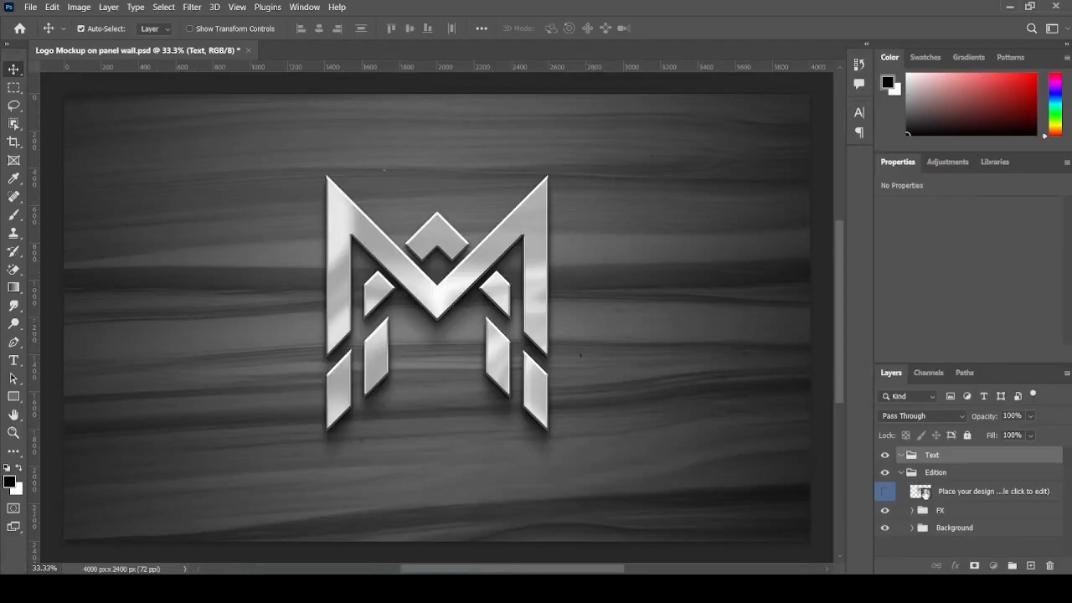
{"action": "left_click", "coordinate": [925, 494]}
{"action": "double_click", "coordinate": [921, 491]}
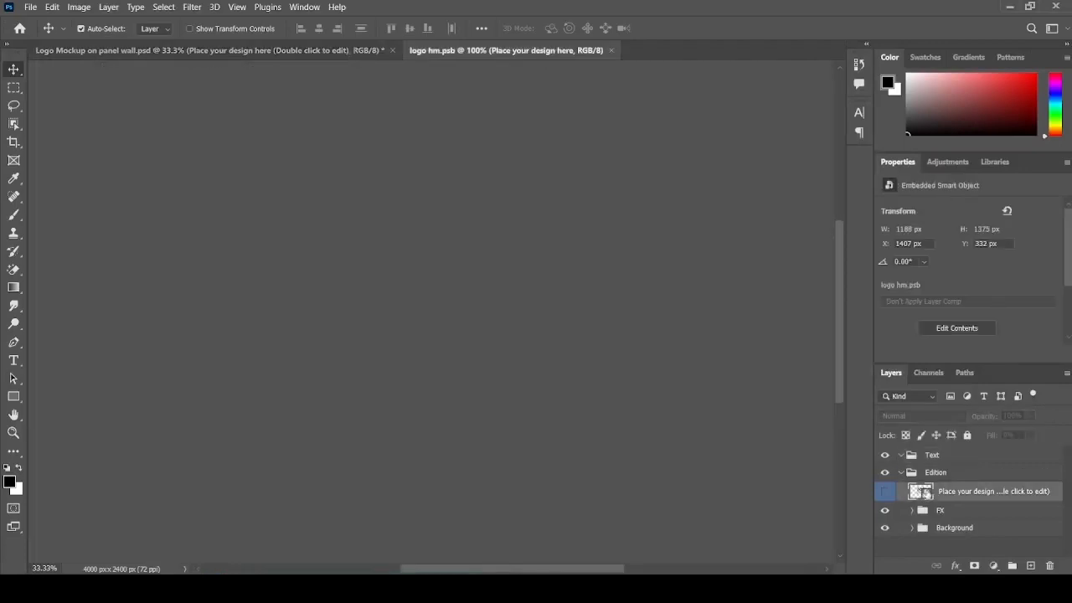
Step: Open LOGO.png from the Desktop
{"action": "left_click", "coordinate": [31, 8]}
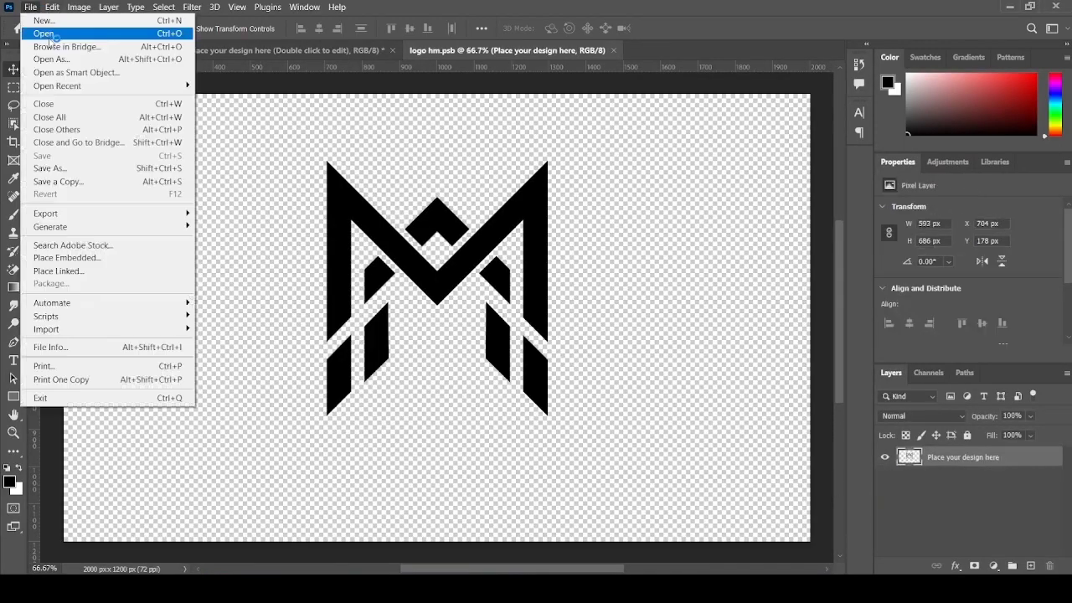
{"action": "left_click", "coordinate": [50, 33]}
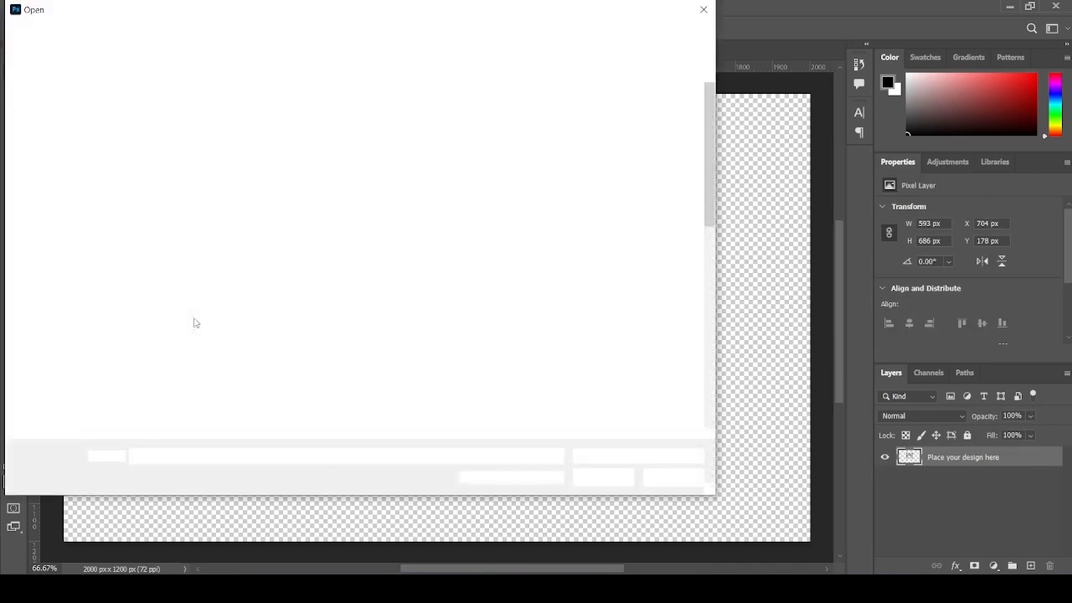
{"action": "left_click", "coordinate": [76, 187]}
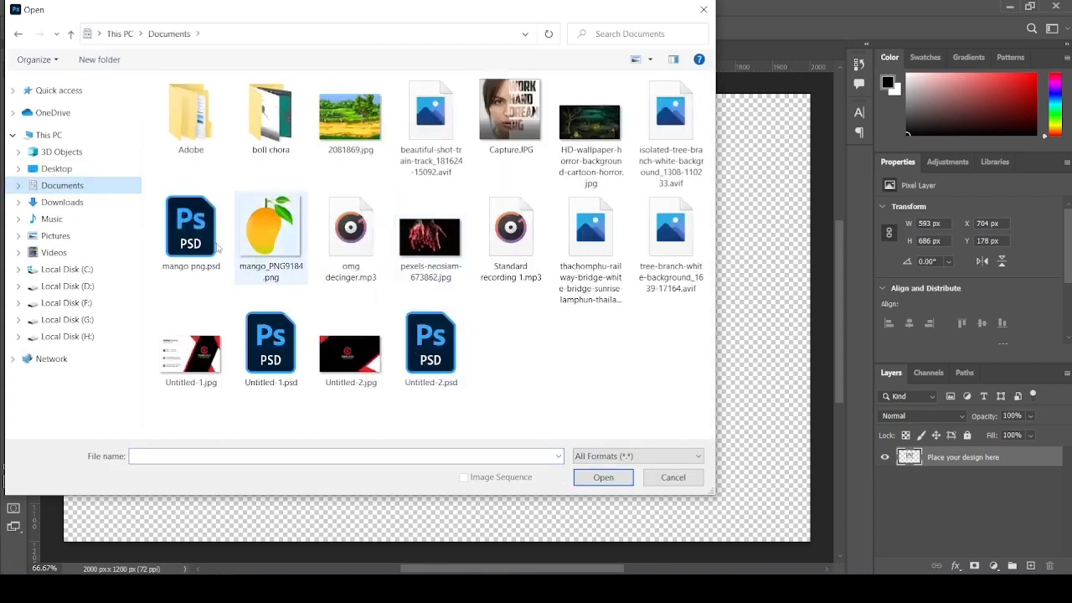
{"action": "left_click", "coordinate": [75, 203]}
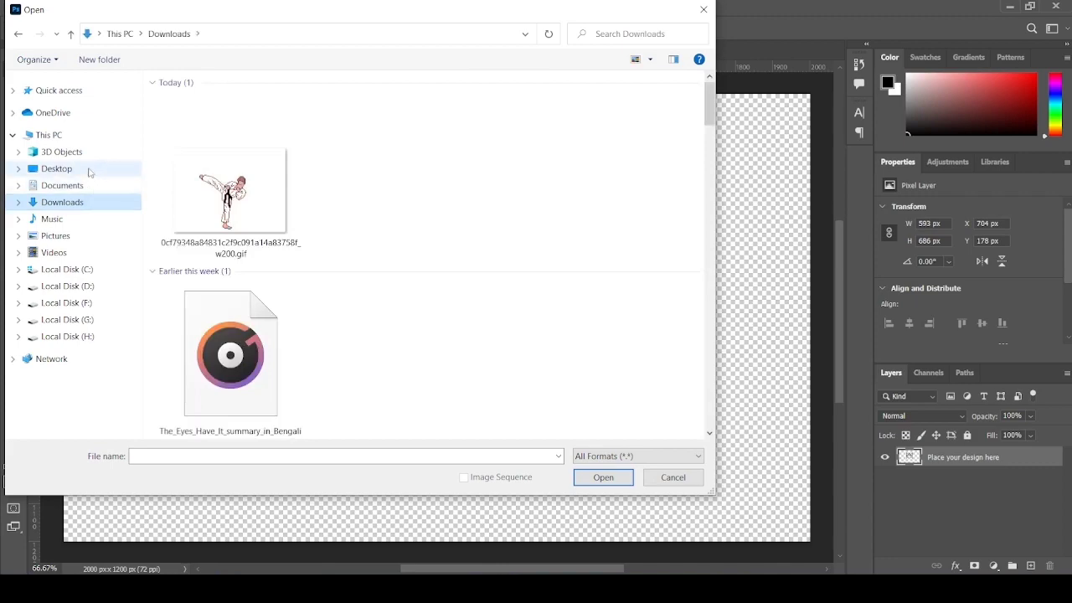
{"action": "left_click", "coordinate": [90, 170]}
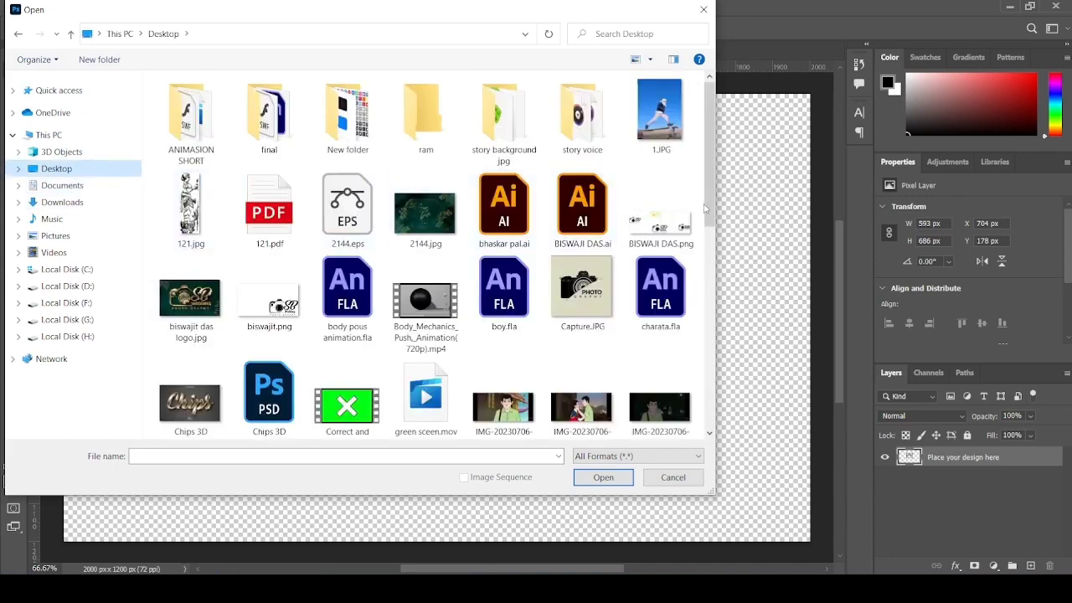
{"action": "left_click_drag", "start_coordinate": [706, 209], "coordinate": [673, 415]}
{"action": "scroll", "coordinate": [672, 414], "scroll_direction": "up", "scroll_amount": 3}
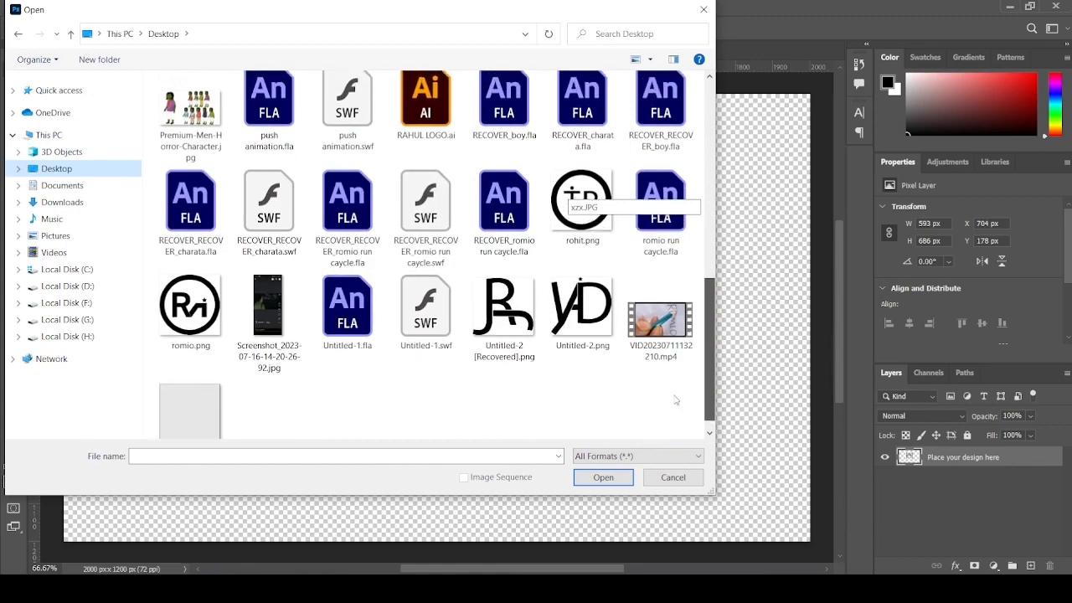
{"action": "scroll", "coordinate": [672, 371], "scroll_direction": "up", "scroll_amount": 3}
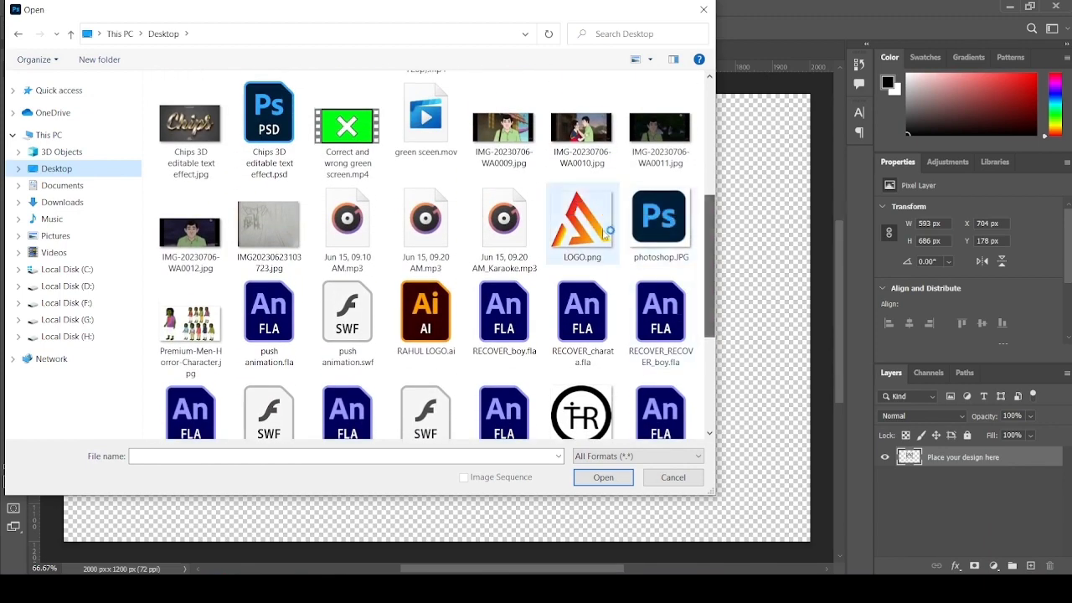
{"action": "left_click", "coordinate": [604, 230]}
{"action": "left_click", "coordinate": [605, 478]}
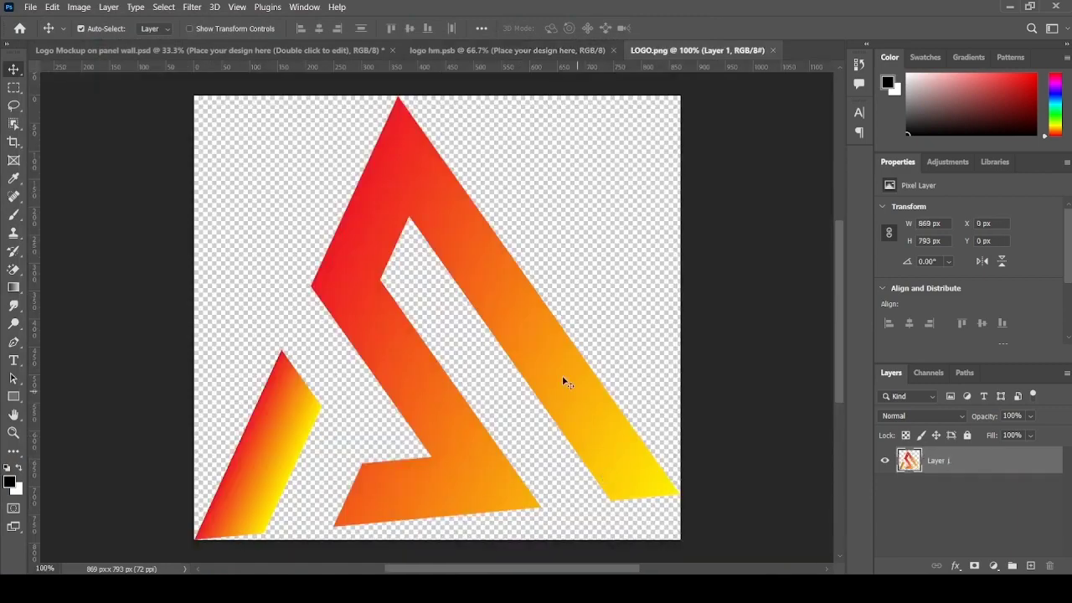
Step: Copy the gradient logo into logo hm.psb, delete the old black M design layer, and move the logo near the canvas centre
{"action": "left_click_drag", "start_coordinate": [510, 176], "coordinate": [509, 205]}
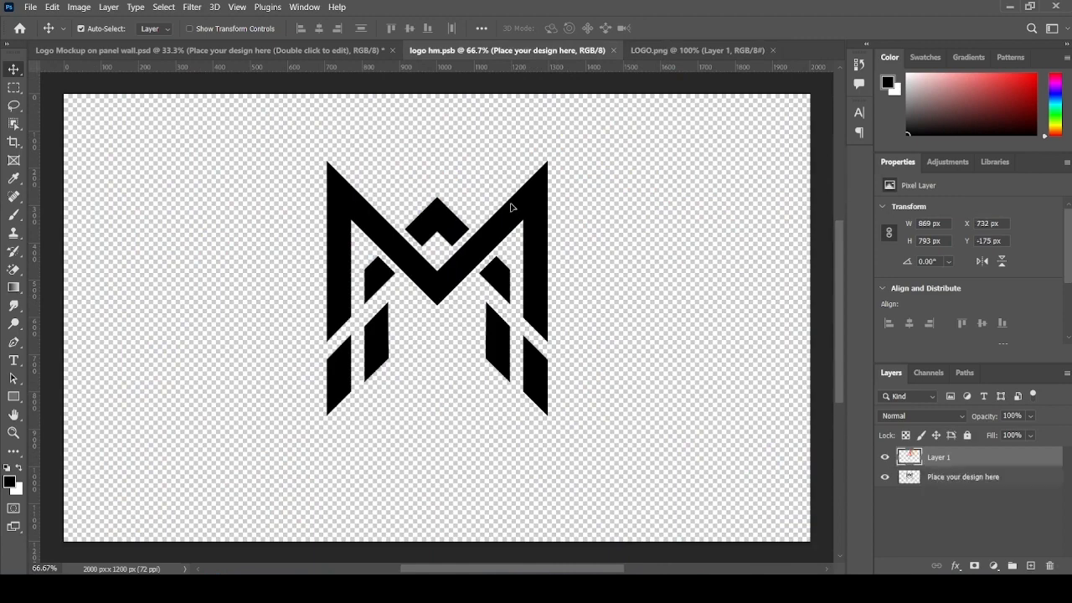
{"action": "left_click", "coordinate": [369, 213]}
{"action": "key", "text": "Delete"}
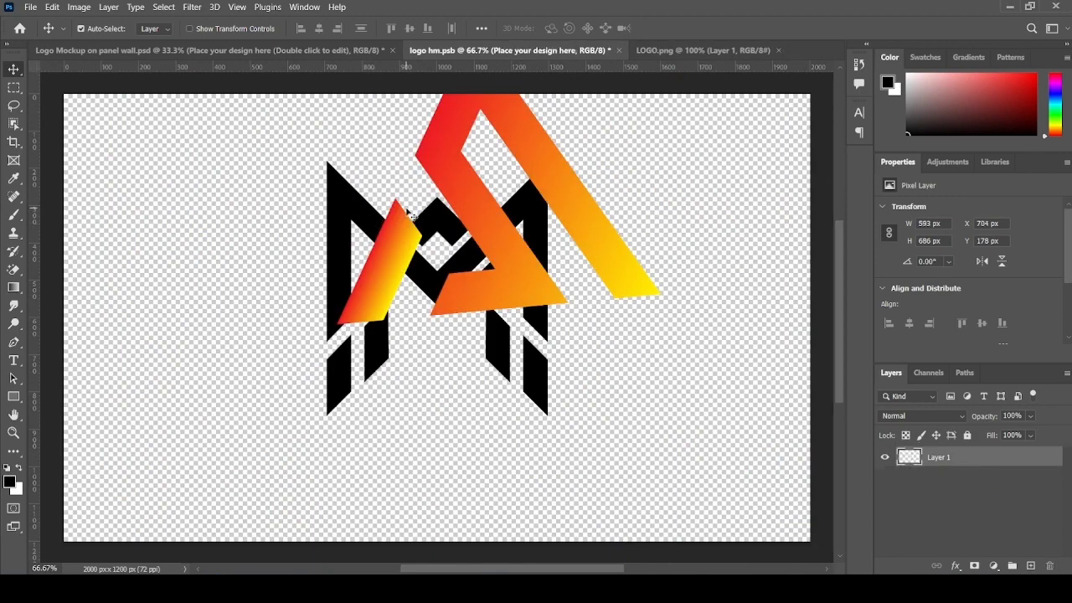
{"action": "left_click_drag", "start_coordinate": [412, 216], "coordinate": [528, 397]}
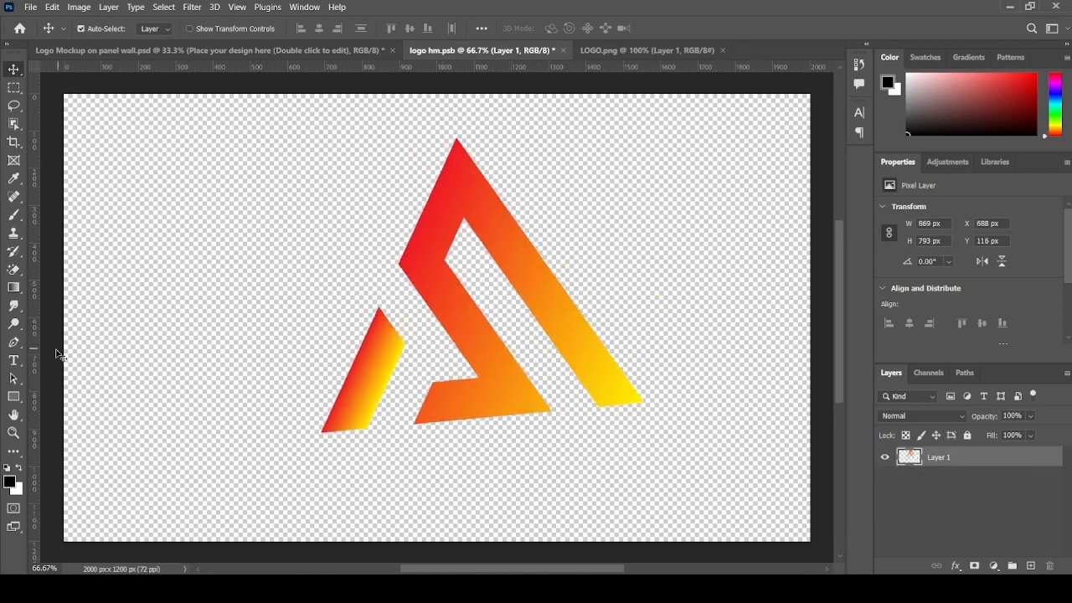
Step: Add a vertical guide at about 1100 px, then rotate the logo 6.15° and scale it to 101.38% with its tip on the guide
{"action": "left_click_drag", "start_coordinate": [52, 353], "coordinate": [475, 346]}
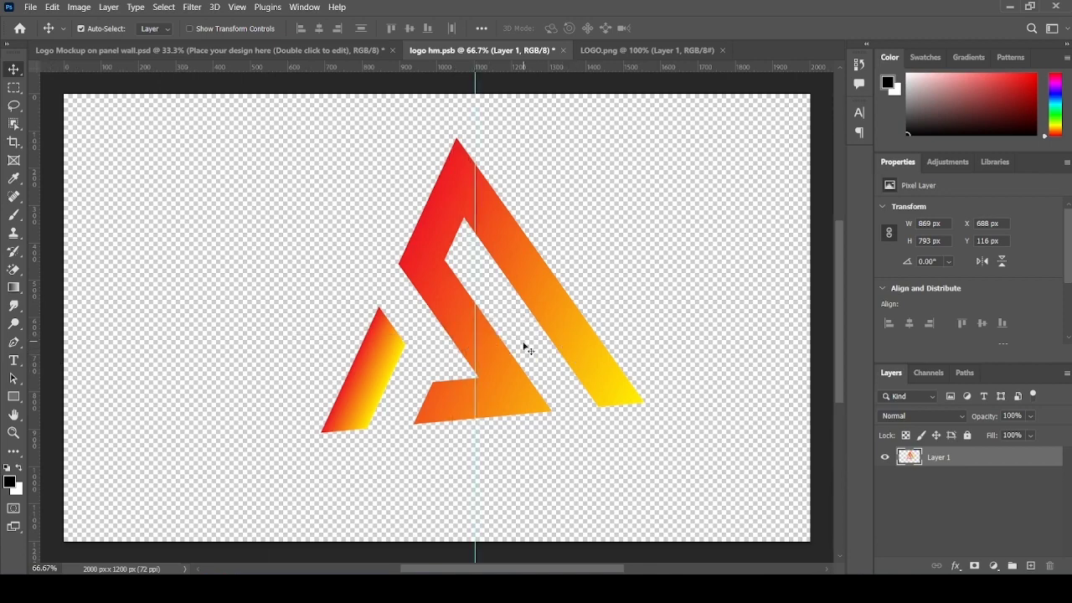
{"action": "key", "text": "ctrl"}
{"action": "key", "text": "ctrl+t"}
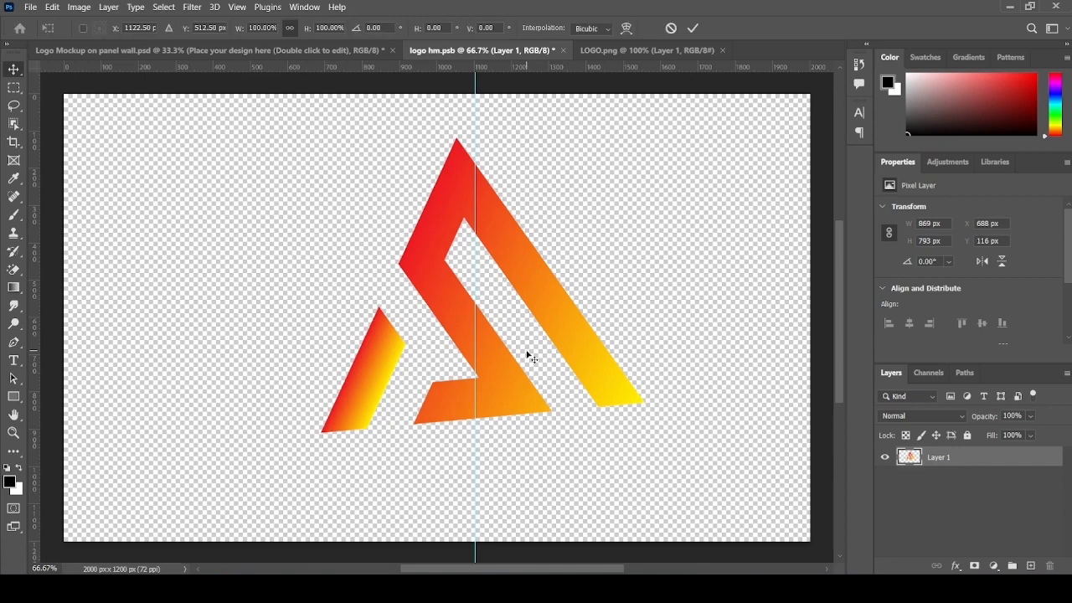
{"action": "left_click_drag", "start_coordinate": [650, 438], "coordinate": [652, 474]}
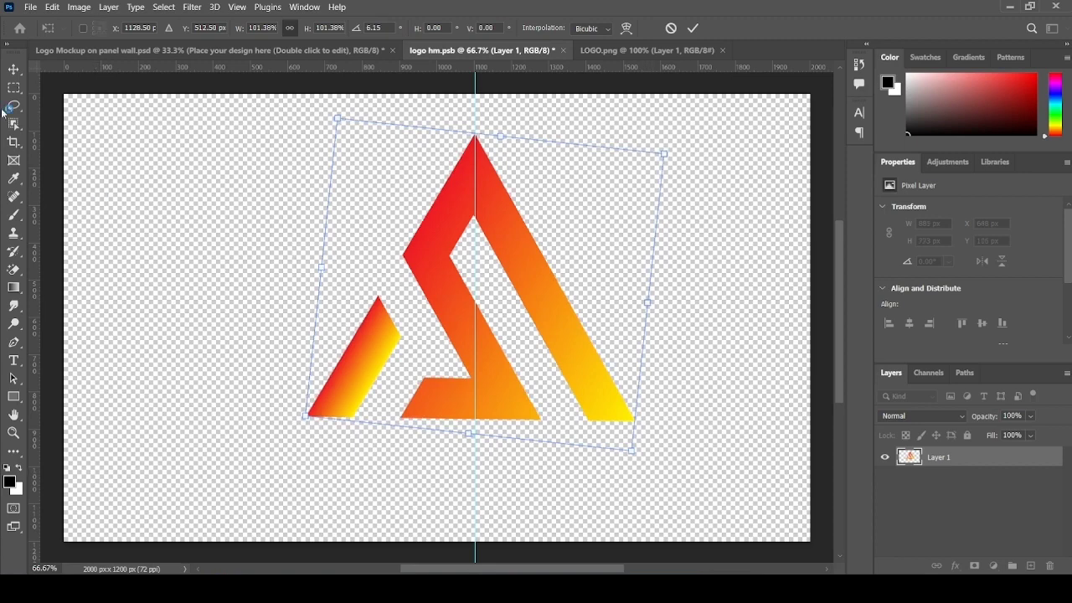
{"action": "key", "text": "Return"}
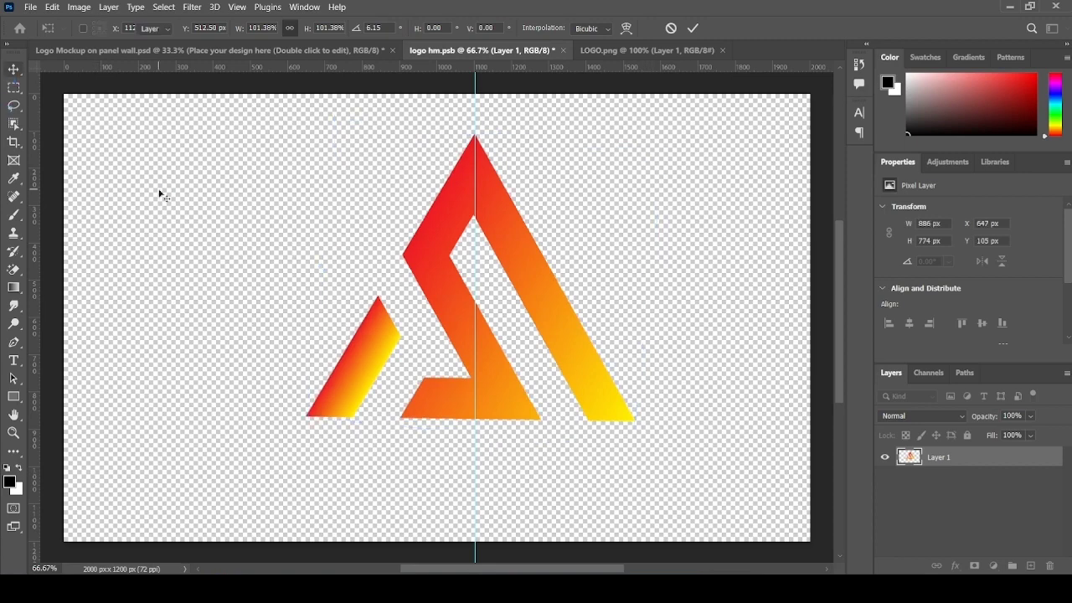
Step: Close logo hm.psb with its changes saved and return to the panel wall mockup
{"action": "key", "text": "ctrl+w"}
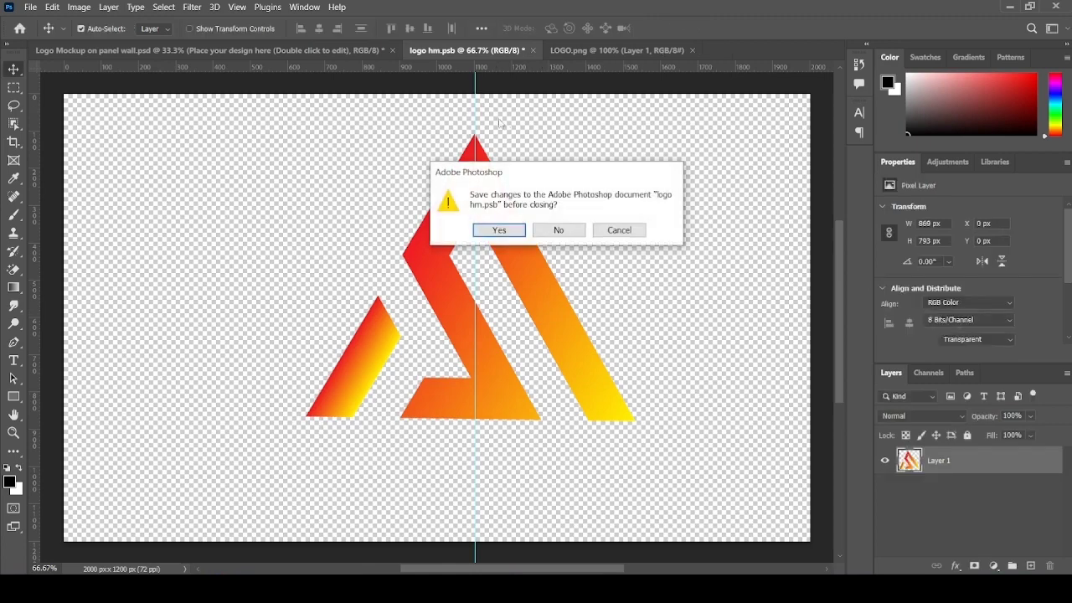
{"action": "left_click", "coordinate": [499, 229]}
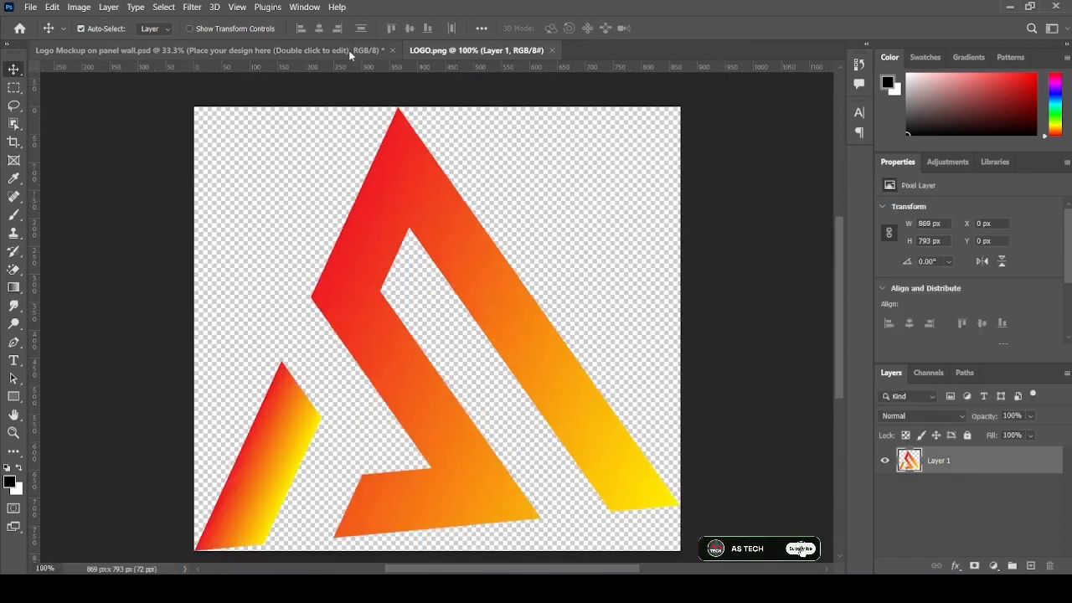
{"action": "left_click", "coordinate": [350, 52]}
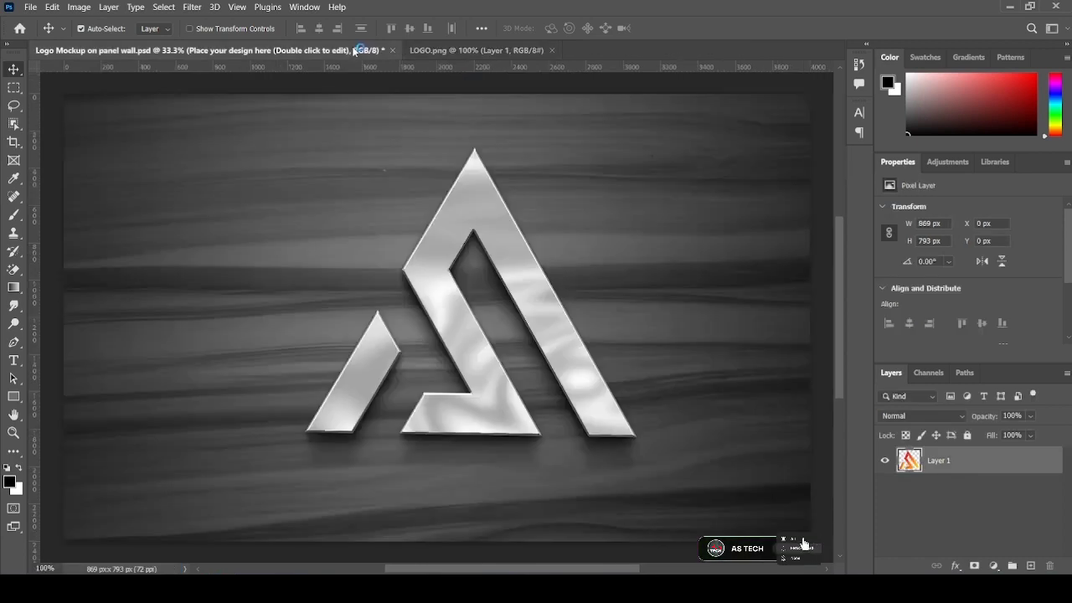